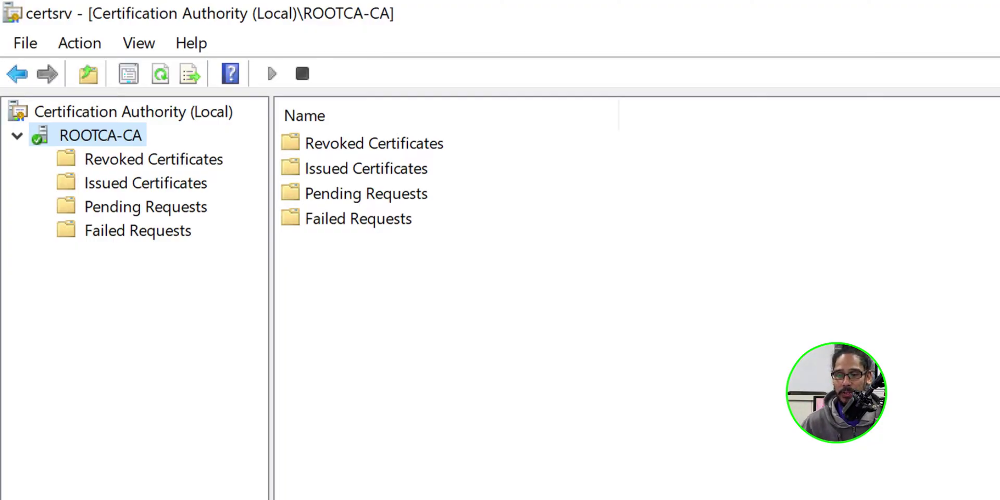
Open the properties of ROOTCA-CA and view its CA certificate, Certificate #0.
{"action": "right_click", "coordinate": [99, 135]}
{"action": "left_click", "coordinate": [179, 298]}
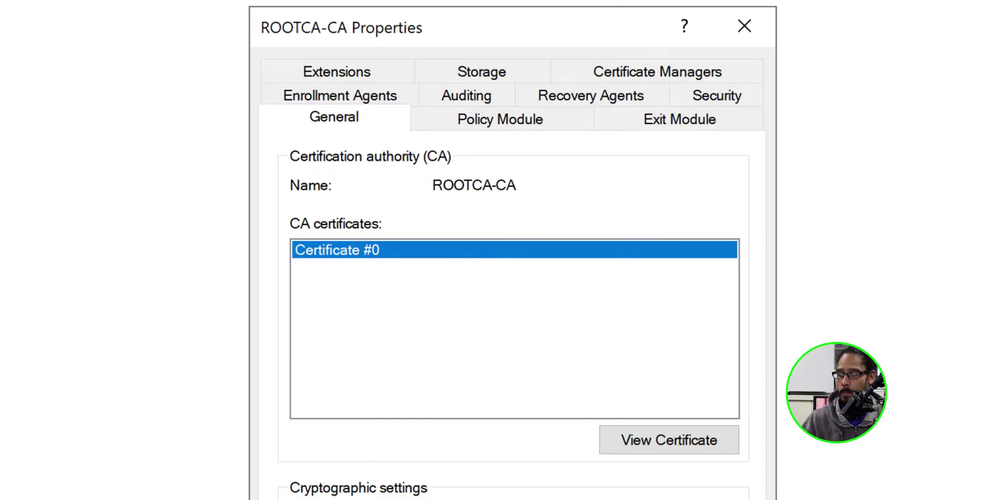
{"action": "left_click", "coordinate": [668, 439]}
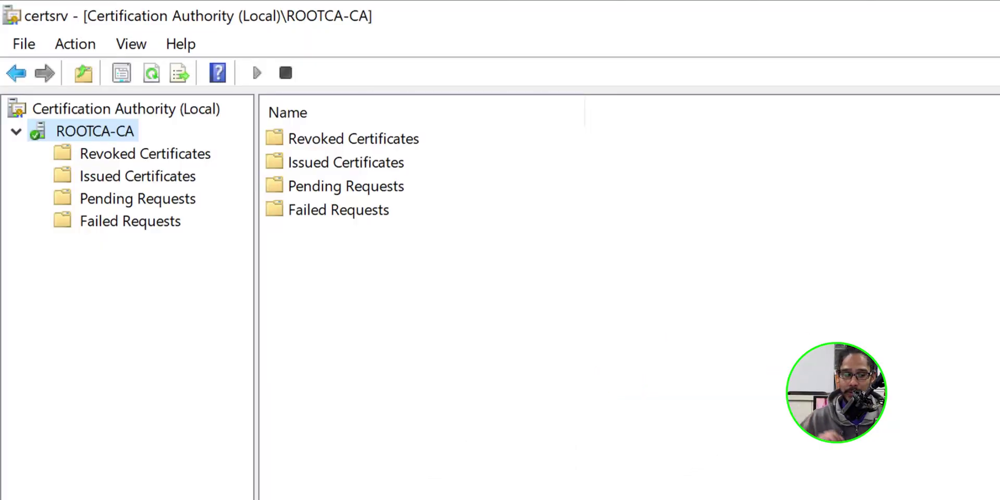
Renew the ROOTCA-CA certificate, stopping Active Directory Certificate Services and choosing not to generate a new key pair.
{"action": "right_click", "coordinate": [102, 134]}
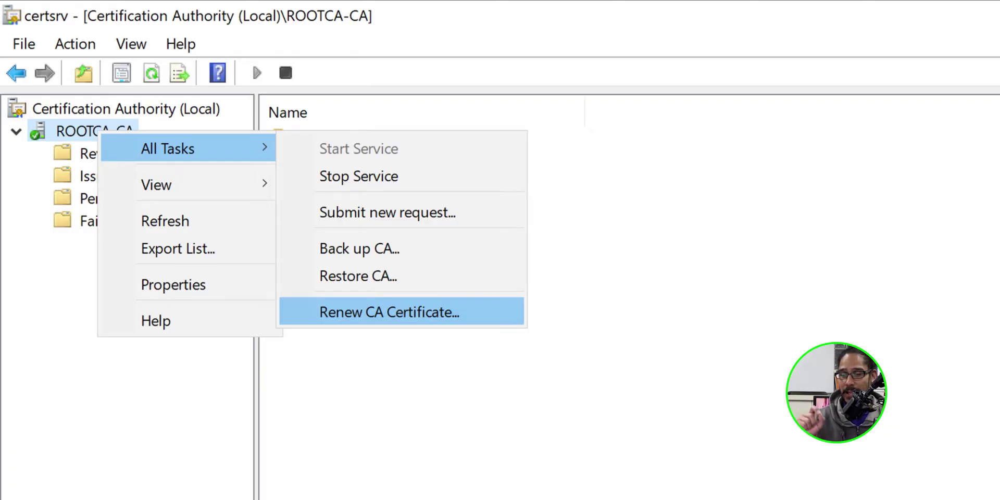
{"action": "left_click", "coordinate": [390, 311]}
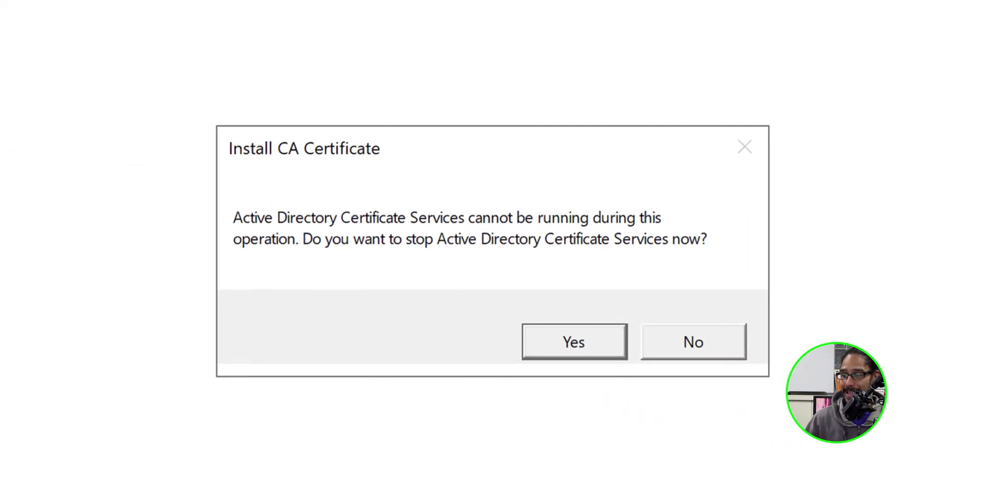
{"action": "key", "text": "Return"}
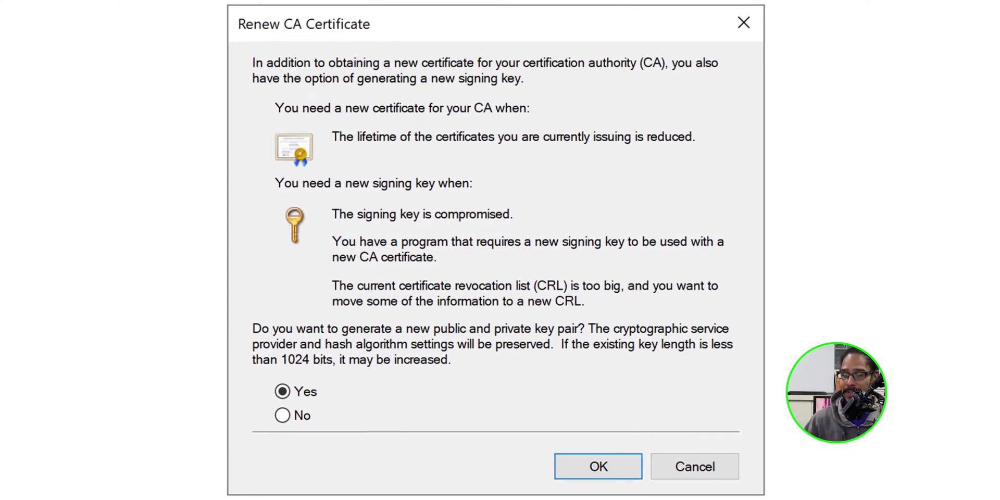
{"action": "left_click", "coordinate": [282, 415]}
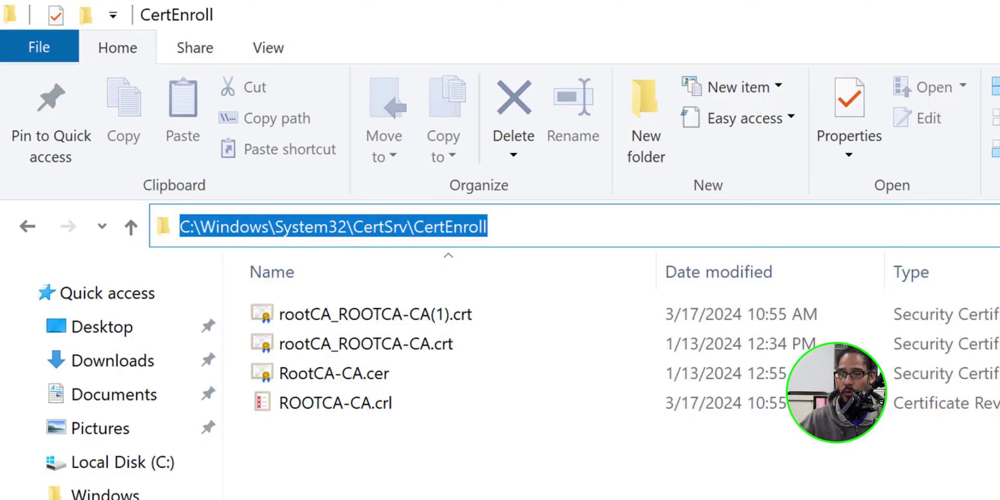
Inspect the renewed root certificate by opening rootCA_ROOTCA-CA(1).crt in the CertEnroll folder and viewing Certificate #1 in the ROOTCA-CA properties.
{"action": "left_click", "coordinate": [375, 314]}
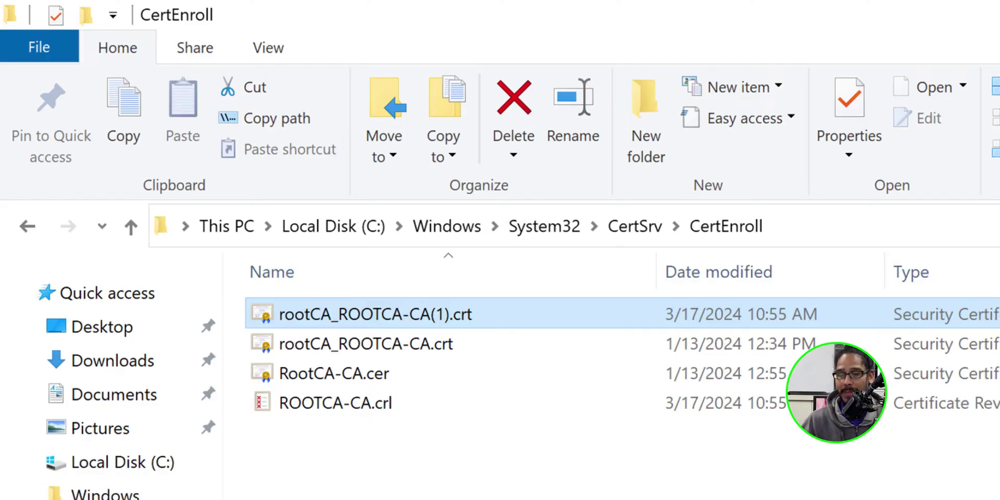
{"action": "key", "text": "Return"}
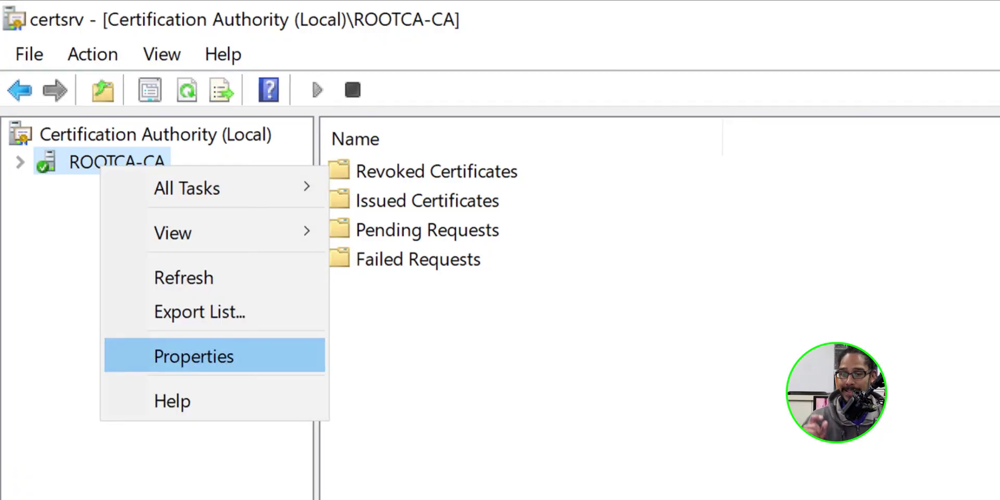
{"action": "left_click", "coordinate": [193, 356]}
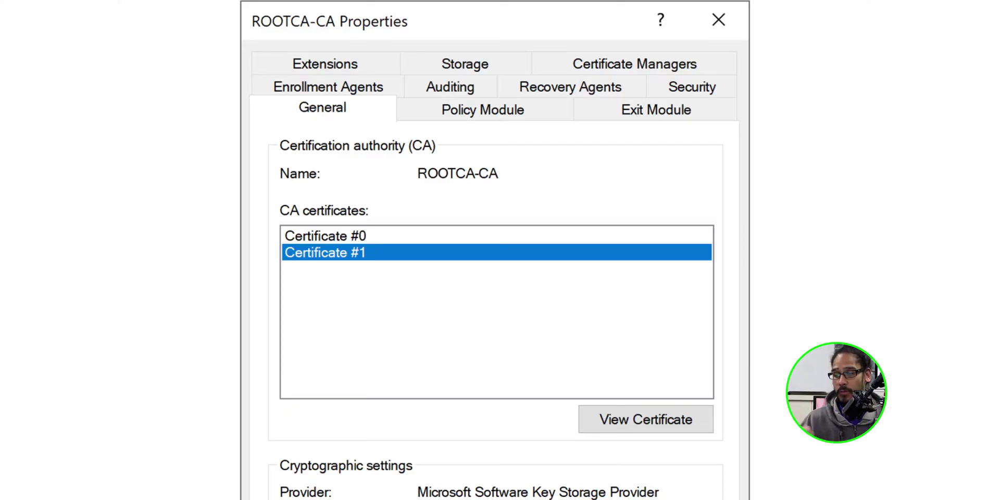
{"action": "left_click", "coordinate": [645, 419]}
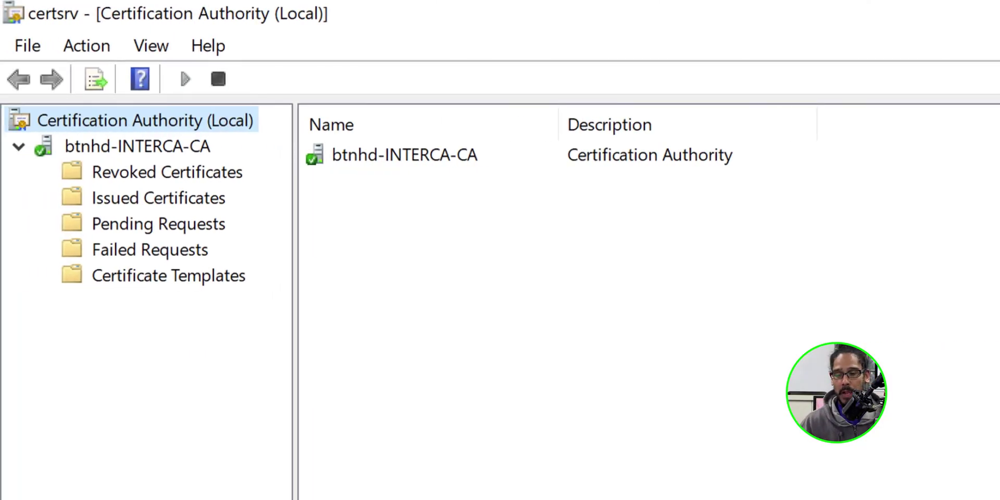
On the intermediate CA, renew the btnhd-INTERCA-CA certificate, stopping Certificate Services and keeping the existing key pair.
{"action": "left_click", "coordinate": [137, 146]}
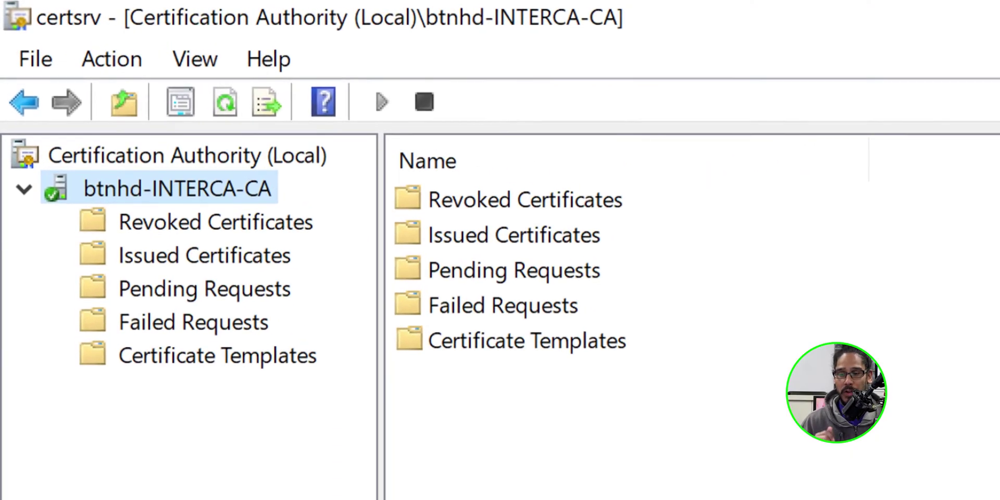
{"action": "right_click", "coordinate": [172, 183]}
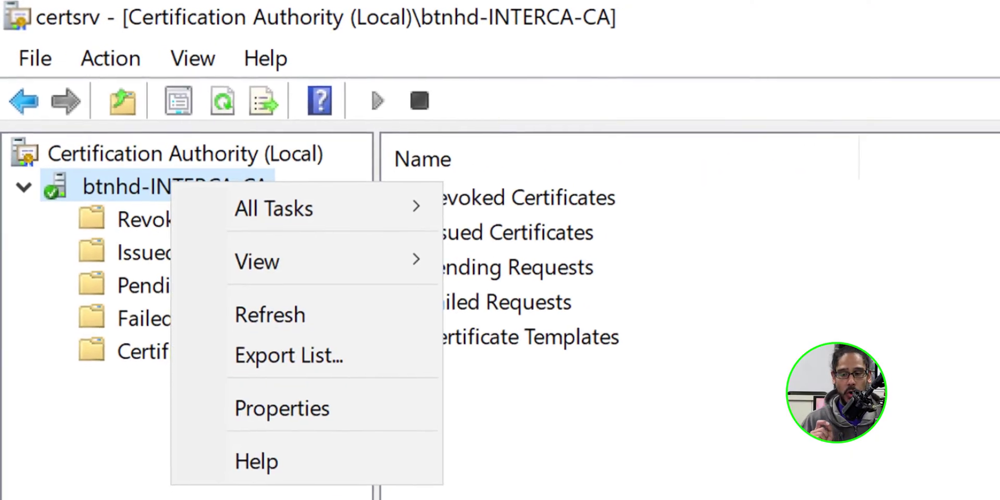
{"action": "mouse_move", "coordinate": [276, 210]}
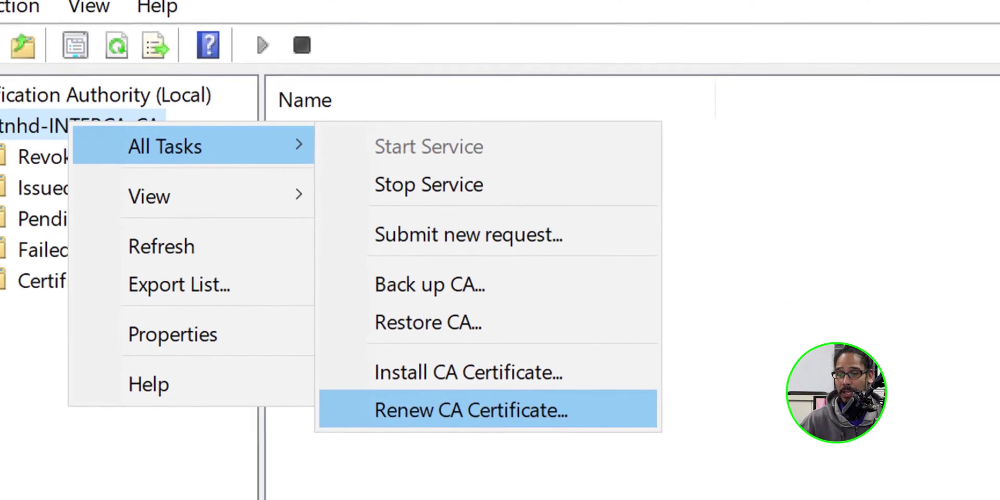
{"action": "left_click", "coordinate": [563, 459]}
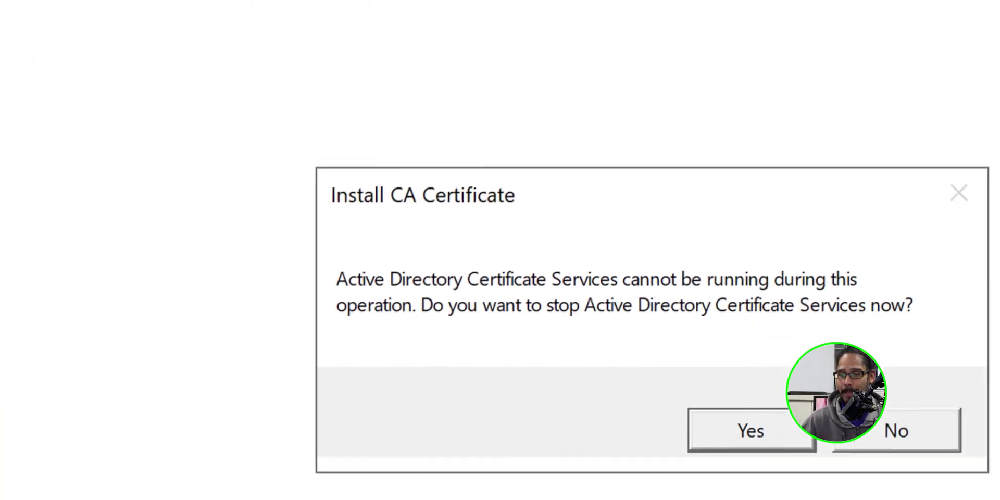
{"action": "key", "text": "Return"}
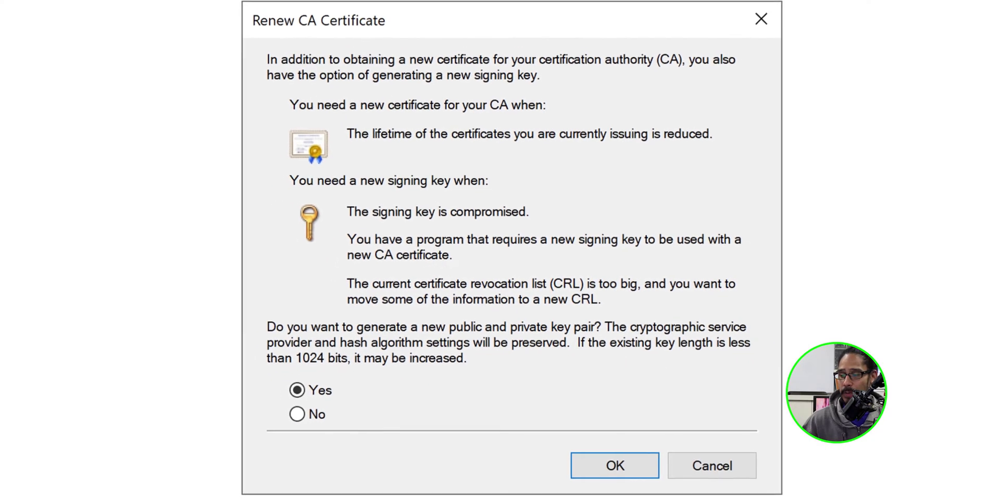
{"action": "left_click", "coordinate": [298, 413]}
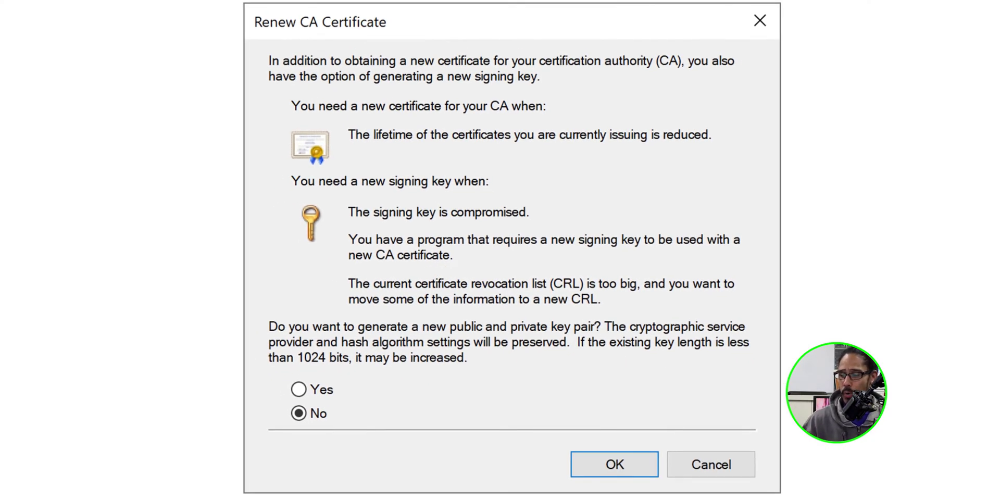
{"action": "key", "text": "Return"}
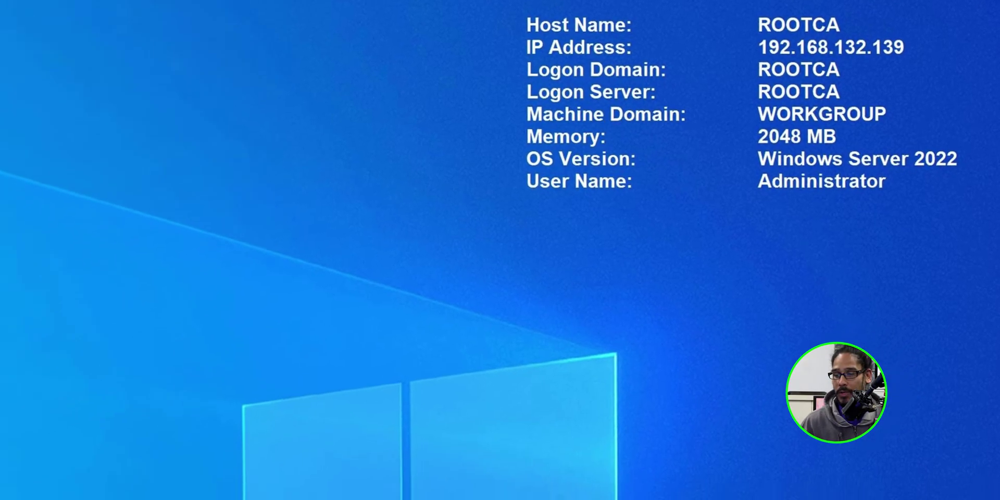
On the ROOTCA server, open Local Disk (C:) and submit interCA.btnhd.edu_btnhd-INTERCA-CA(1).req as a new request to ROOTCA-CA.
{"action": "key", "text": "super+e"}
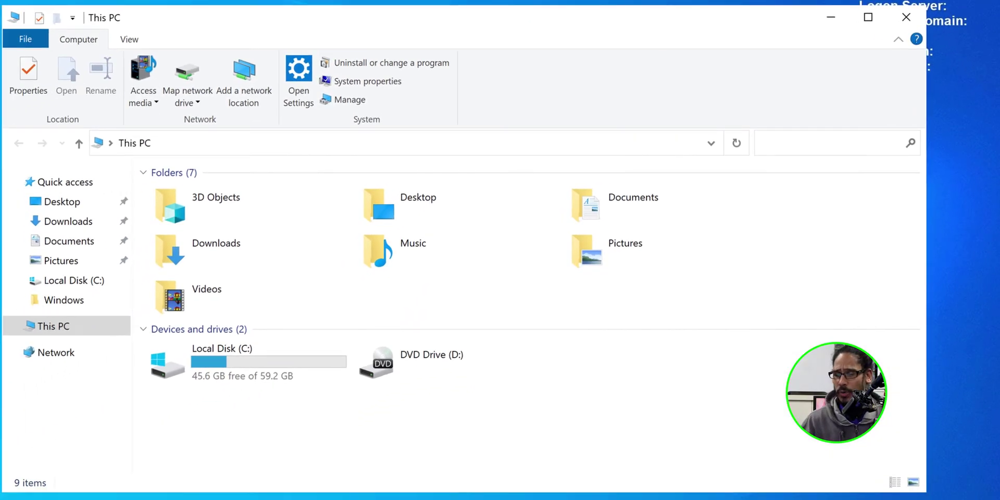
{"action": "double_click", "coordinate": [268, 361]}
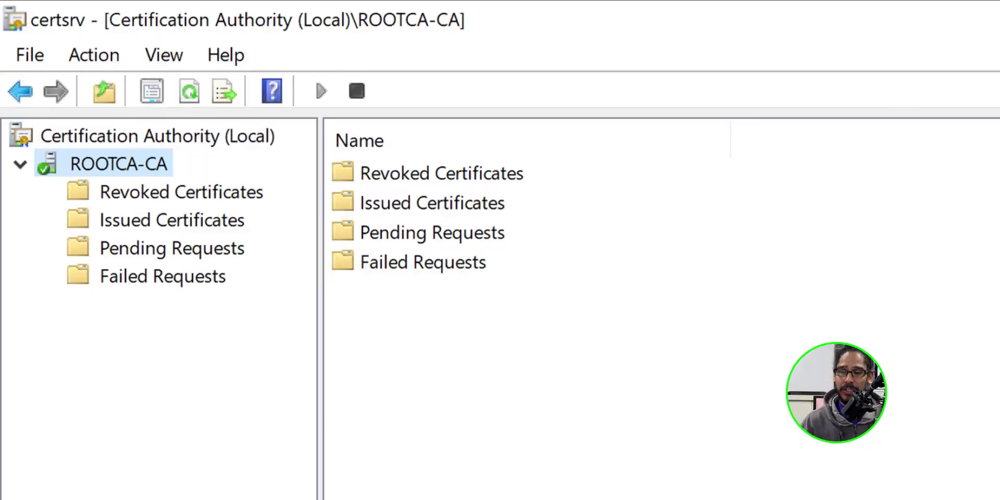
{"action": "right_click", "coordinate": [102, 166]}
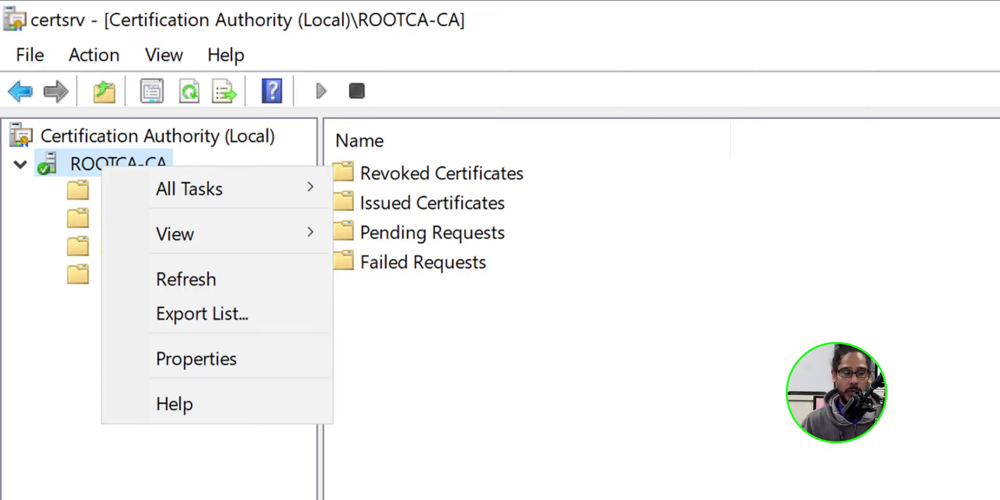
{"action": "mouse_move", "coordinate": [189, 189]}
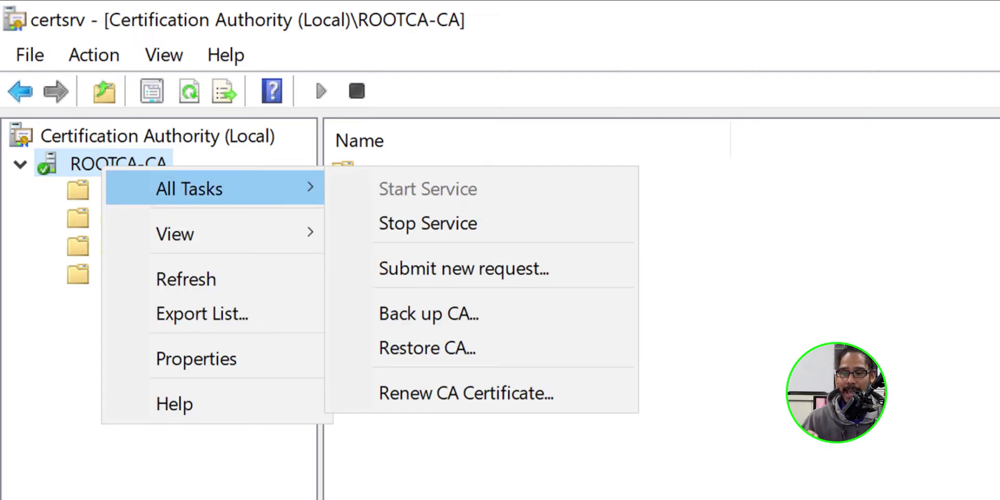
{"action": "key", "text": "Down"}
{"action": "key", "text": "Down"}
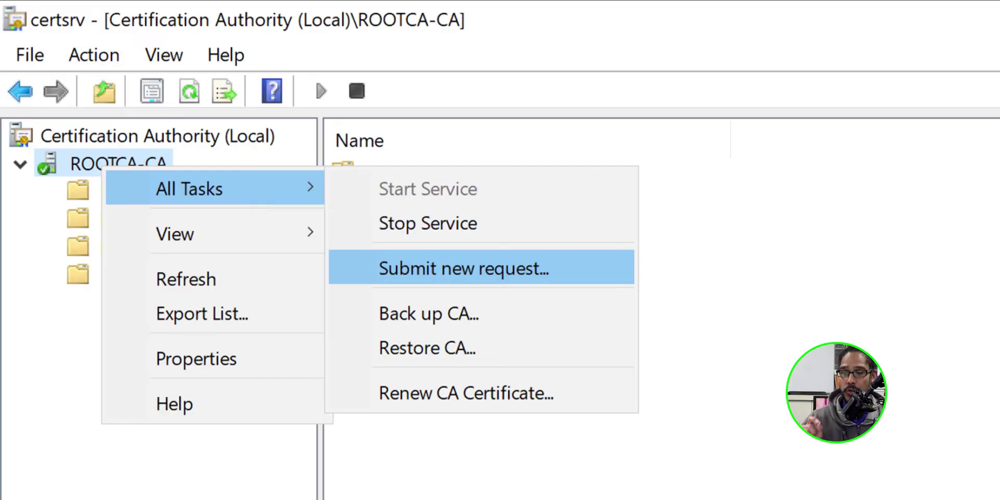
{"action": "key", "text": "Return"}
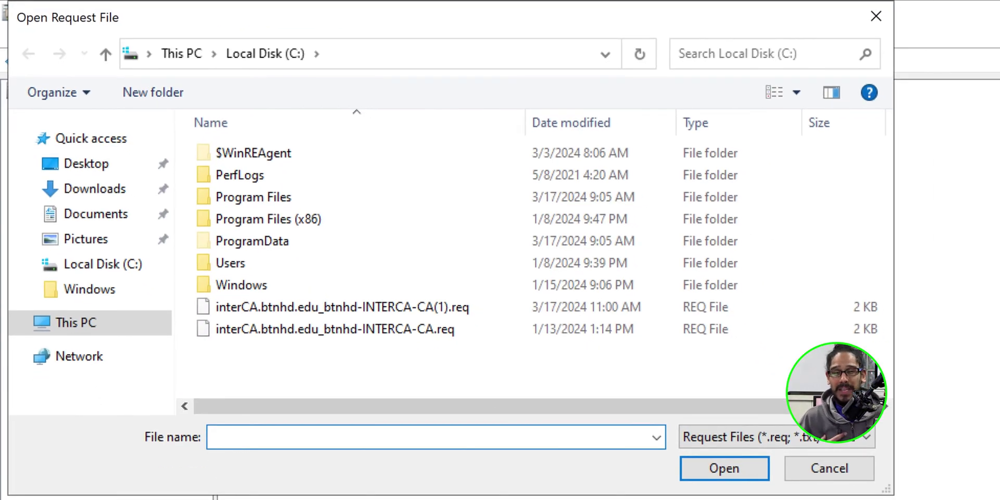
{"action": "left_click", "coordinate": [342, 307]}
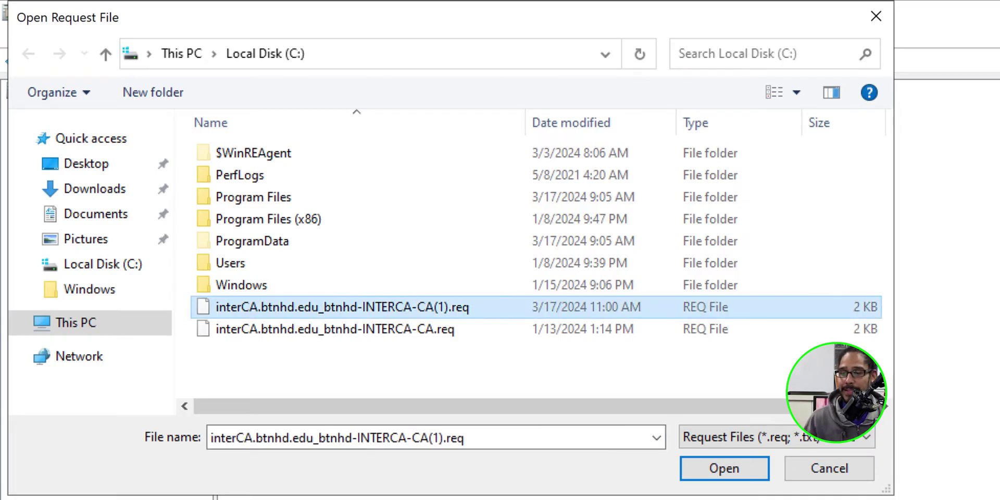
{"action": "key", "text": "Return"}
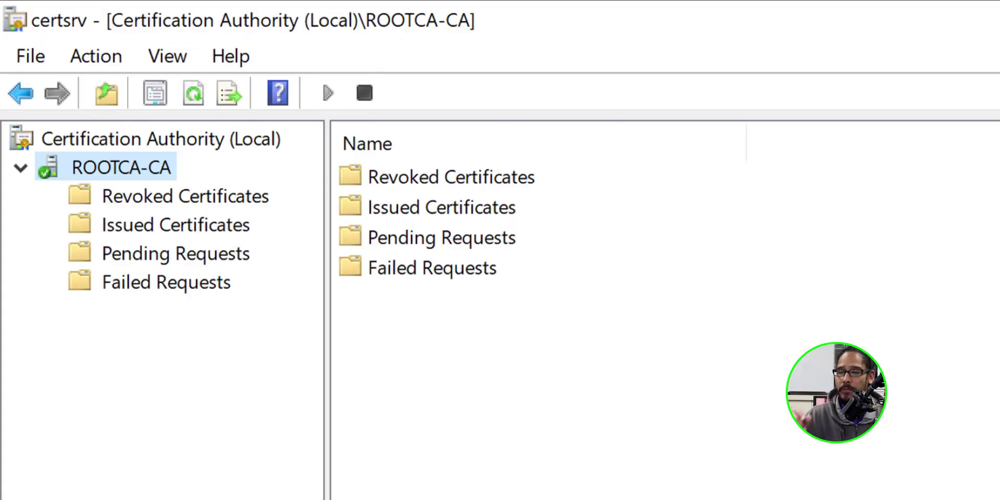
Issue the pending certificate request with ID 5 on ROOTCA-CA.
{"action": "left_click", "coordinate": [175, 253]}
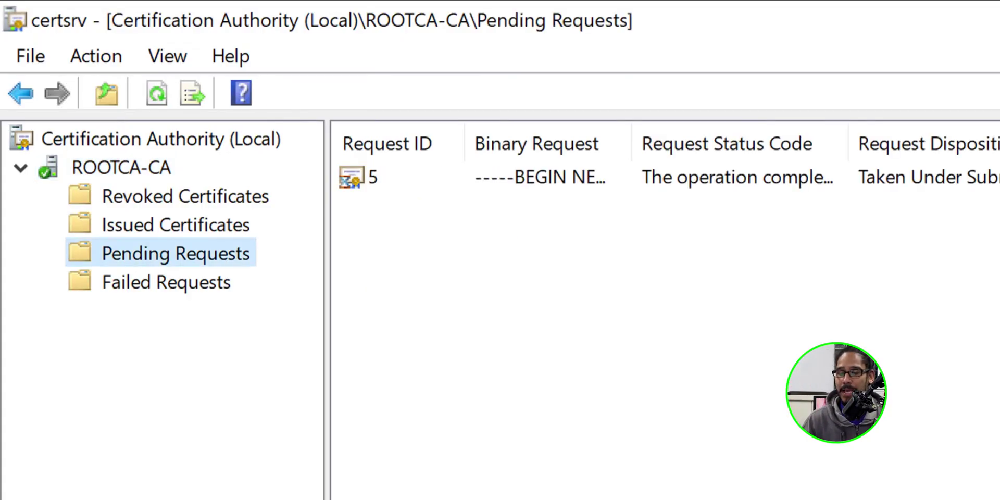
{"action": "left_click", "coordinate": [373, 177]}
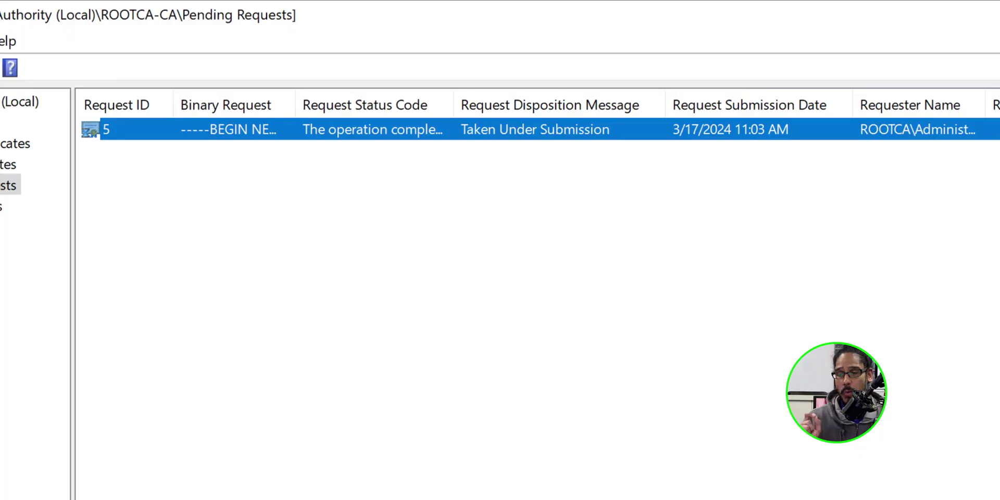
{"action": "right_click", "coordinate": [217, 131]}
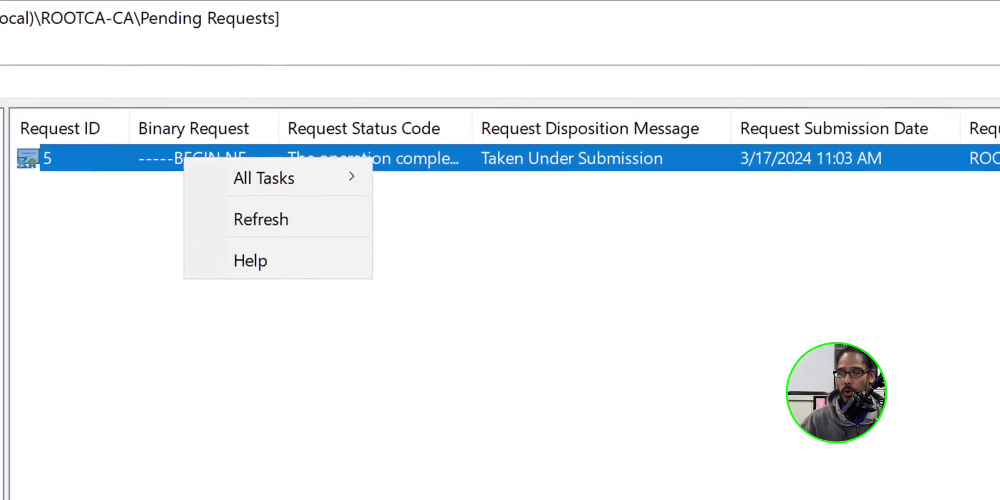
{"action": "mouse_move", "coordinate": [281, 146]}
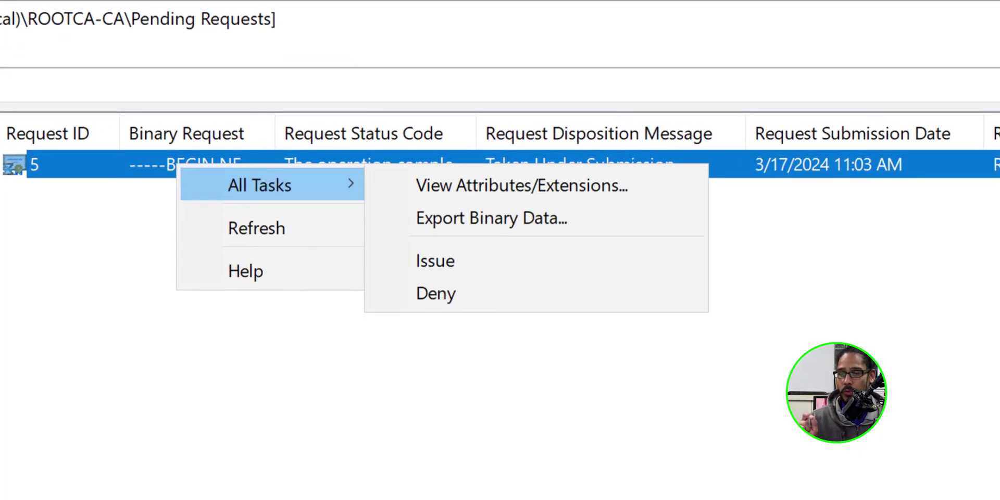
{"action": "left_click", "coordinate": [434, 261]}
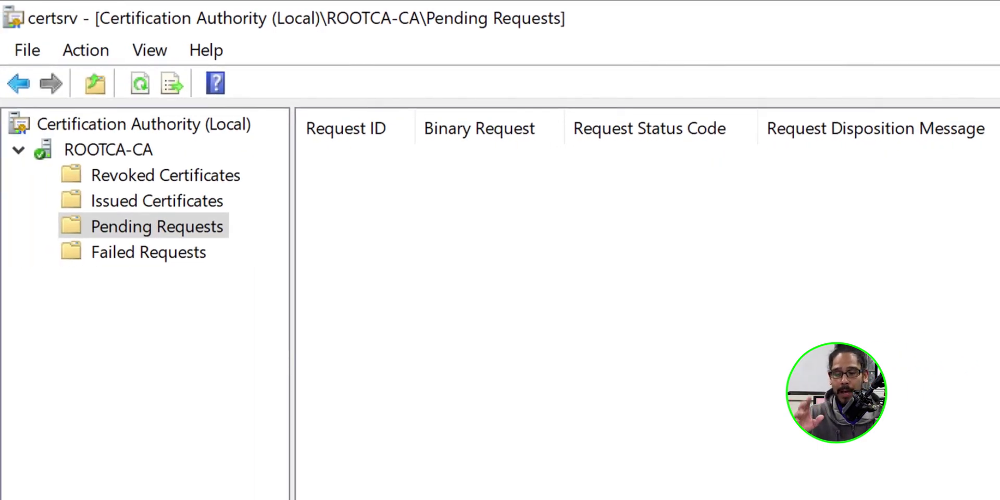
Open the issued certificate with request ID 5 on ROOTCA-CA and show its detail fields.
{"action": "left_click", "coordinate": [156, 201]}
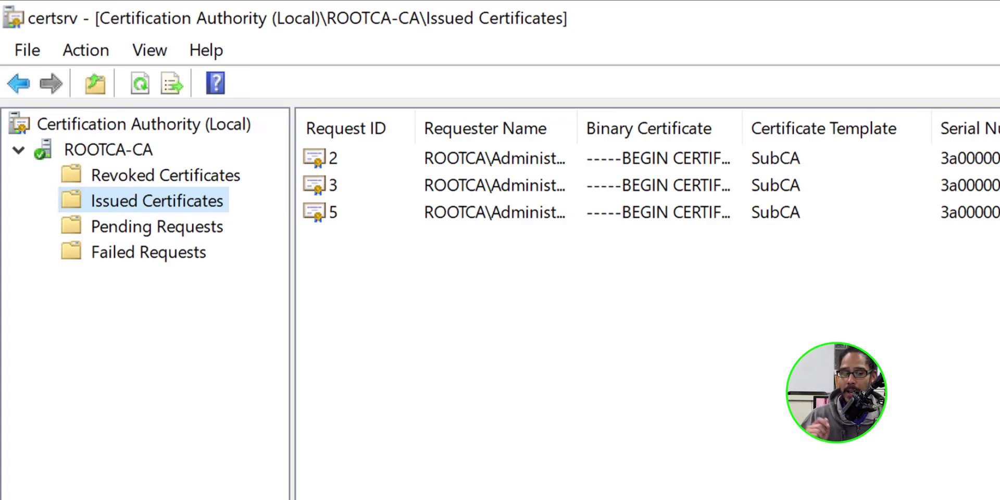
{"action": "left_click", "coordinate": [494, 212]}
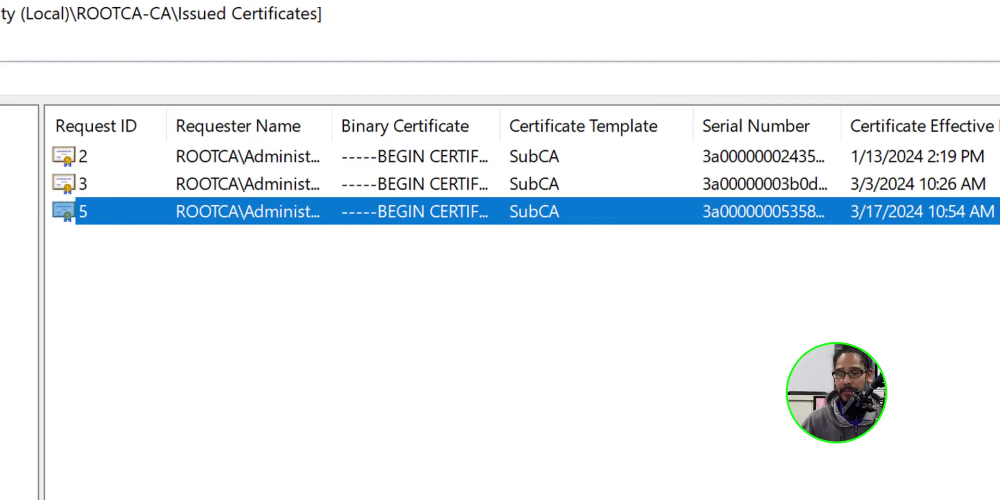
{"action": "key", "text": "Return"}
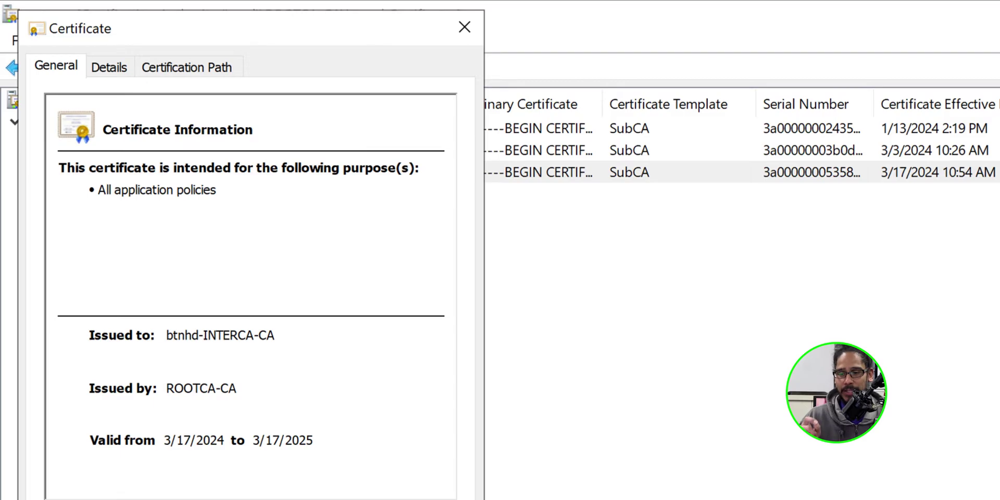
{"action": "left_click", "coordinate": [109, 68]}
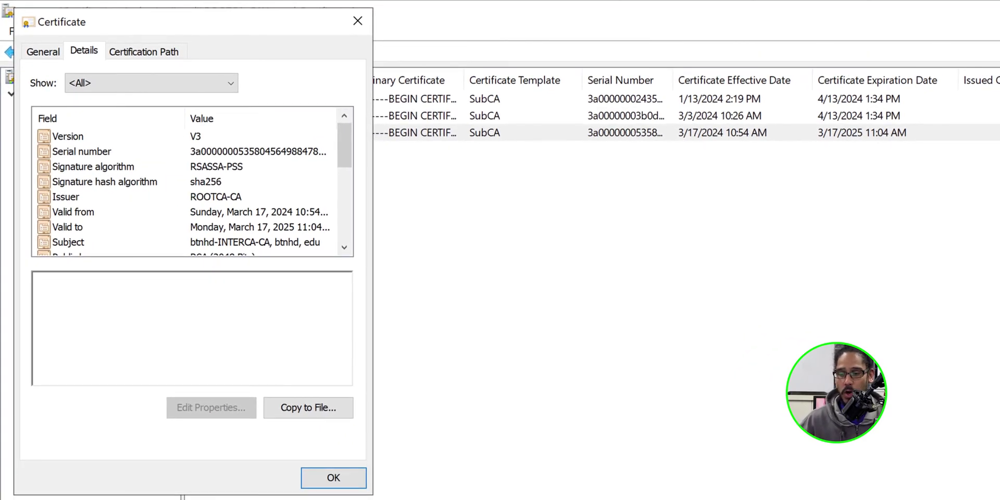
Start exporting the certificate in PKCS #7 (.P7B) format, including all certificates in the certification path if possible.
{"action": "left_click", "coordinate": [307, 407]}
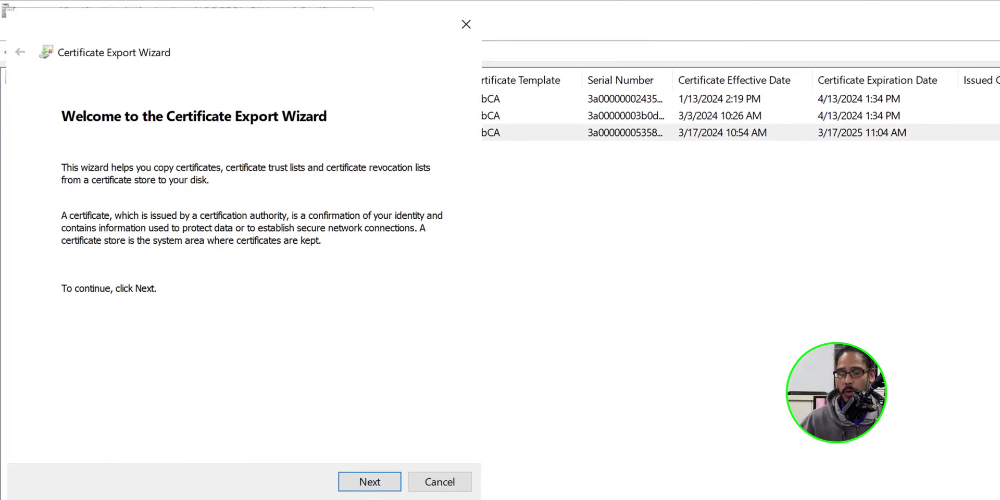
{"action": "key", "text": "Return"}
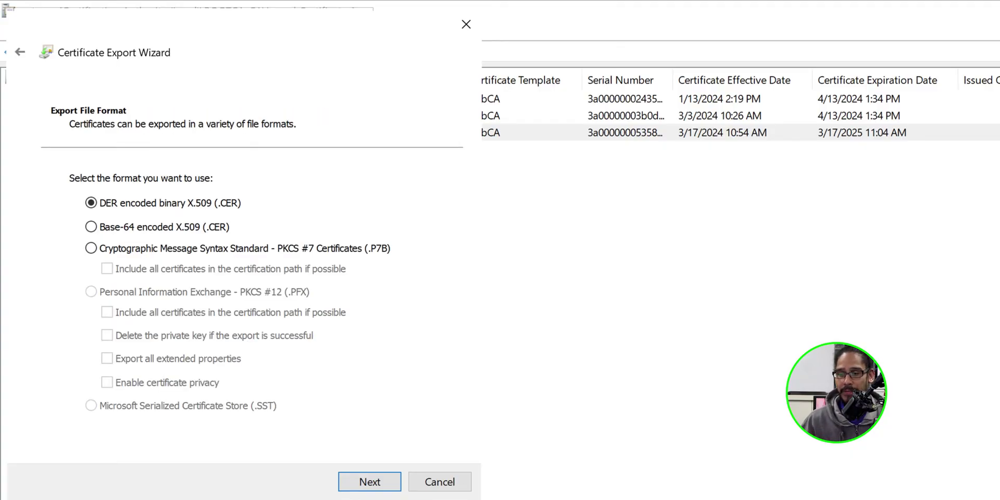
{"action": "left_click", "coordinate": [90, 248]}
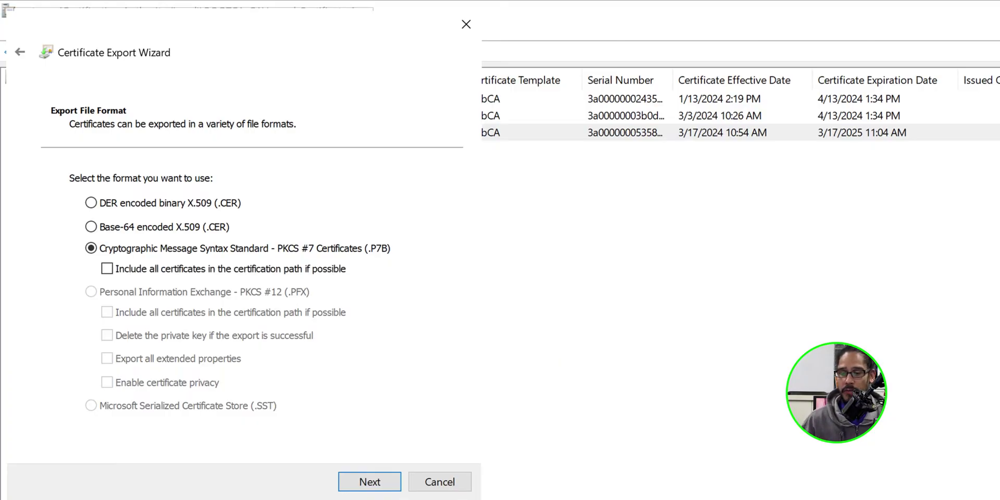
{"action": "left_click", "coordinate": [107, 268]}
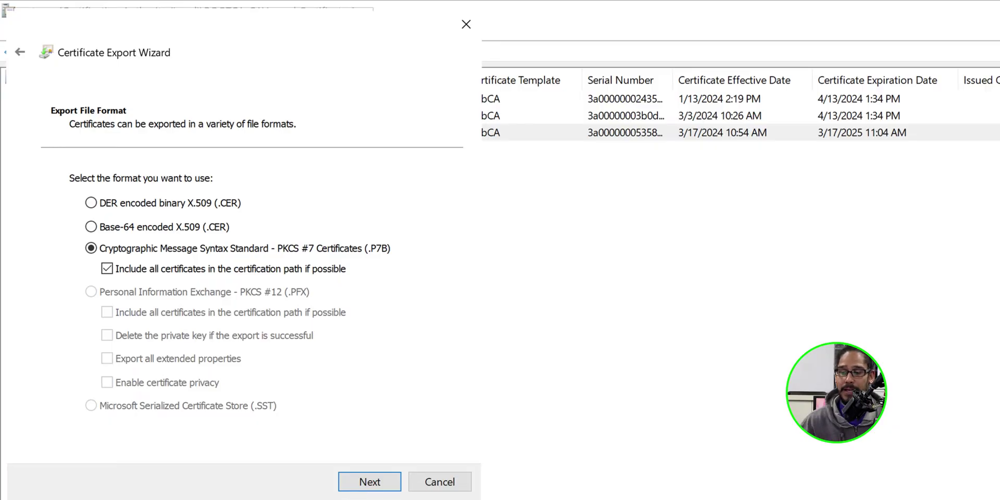
{"action": "key", "text": "Return"}
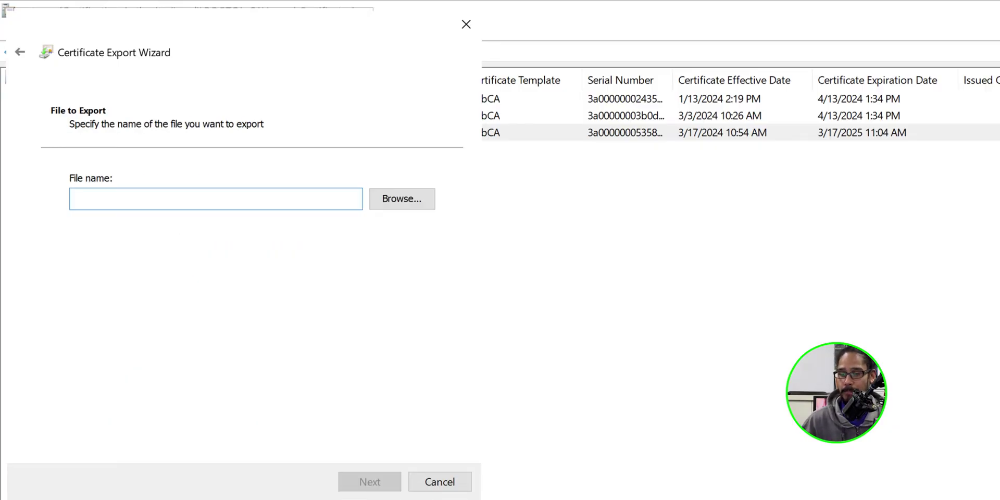
Save the export as interCA_renewed.p7b in Documents, finish the export and close the certificate.
{"action": "key", "text": "alt+r"}
{"action": "type", "text": "interCA_renewed.p7b"}
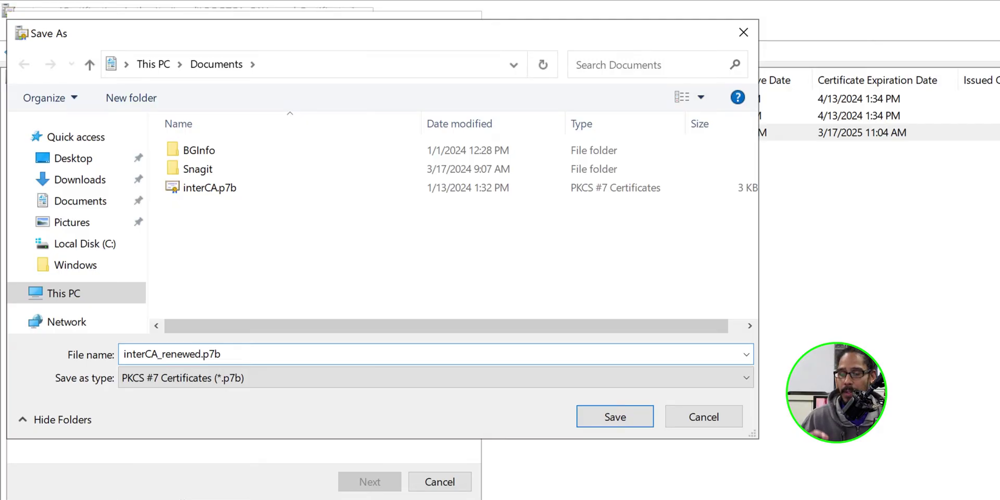
{"action": "key", "text": "Return"}
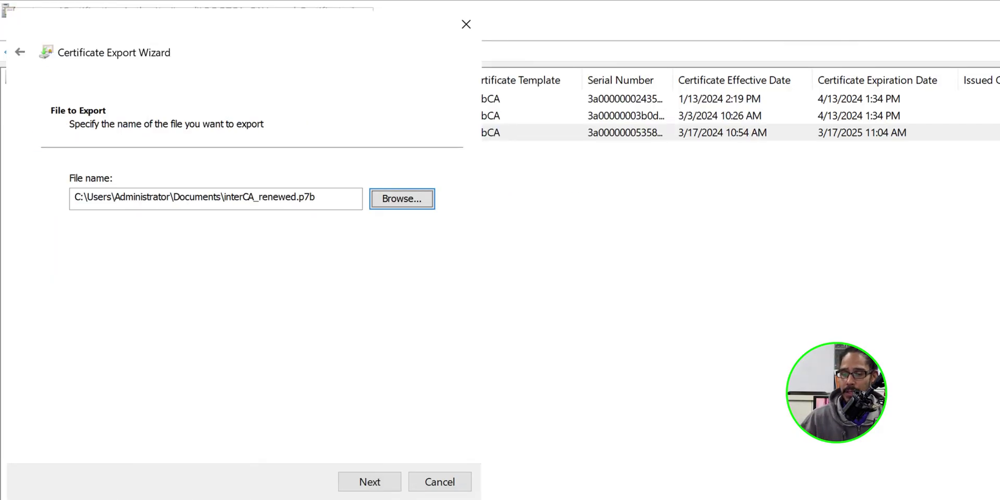
{"action": "key", "text": "alt+n"}
{"action": "key", "text": "Return"}
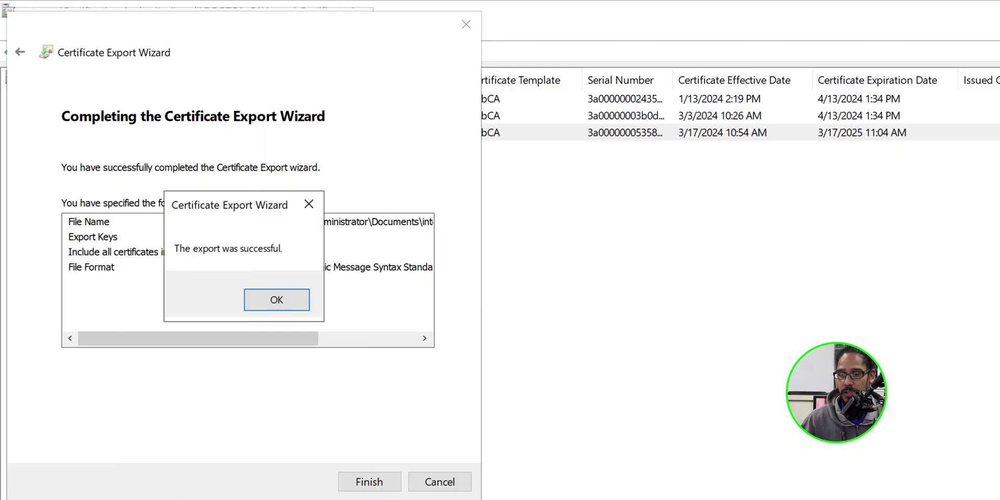
{"action": "key", "text": "Return"}
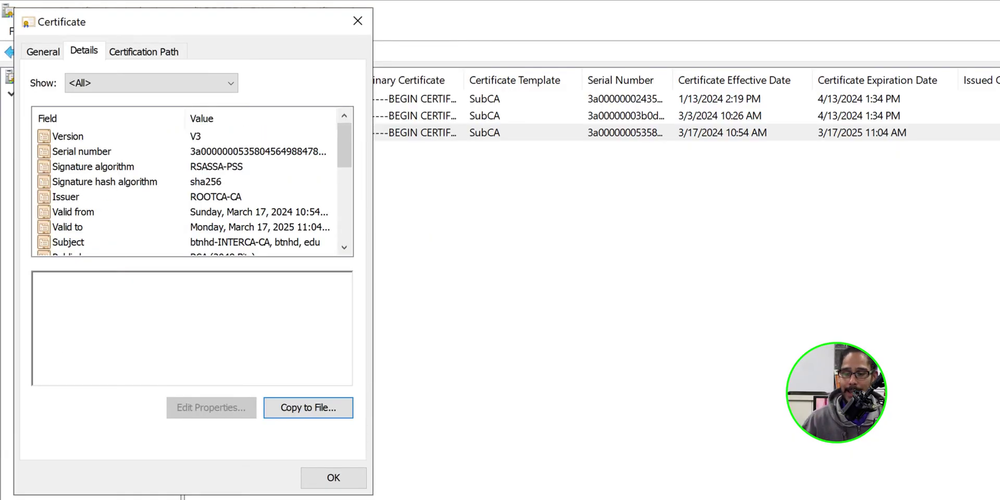
{"action": "key", "text": "Escape"}
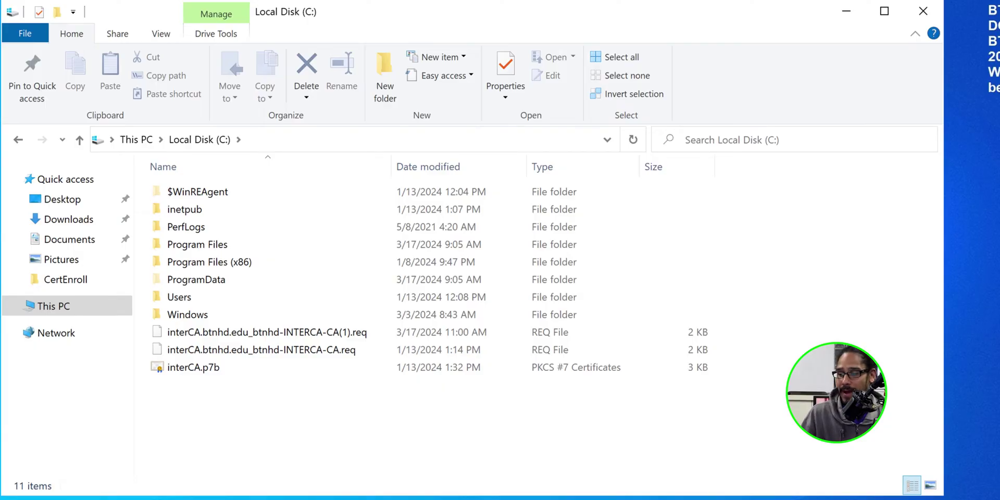
On the intermediate CA, paste interCA_renewed.p7b into Local Disk (C:) and install it as the btnhd-INTERCA-CA certificate, stopping Certificate Services.
{"action": "key", "text": "ctrl+v"}
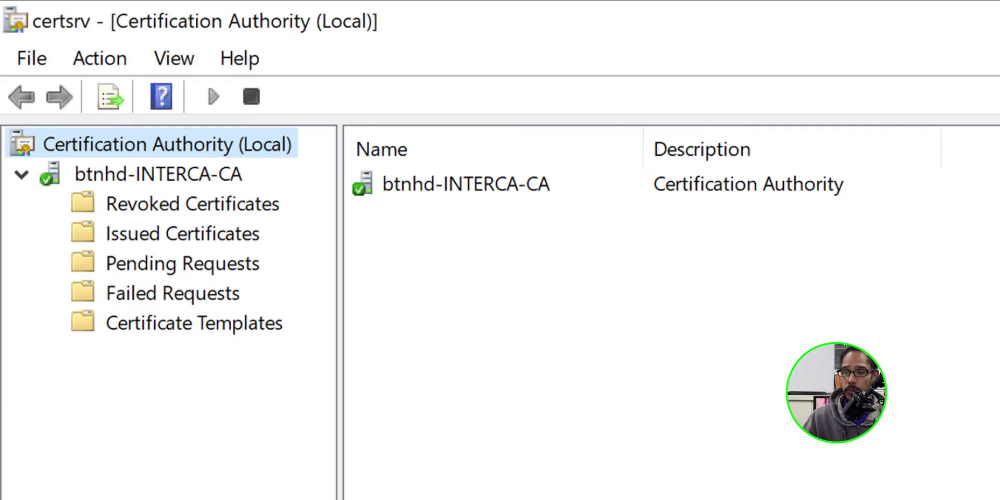
{"action": "left_click", "coordinate": [157, 174]}
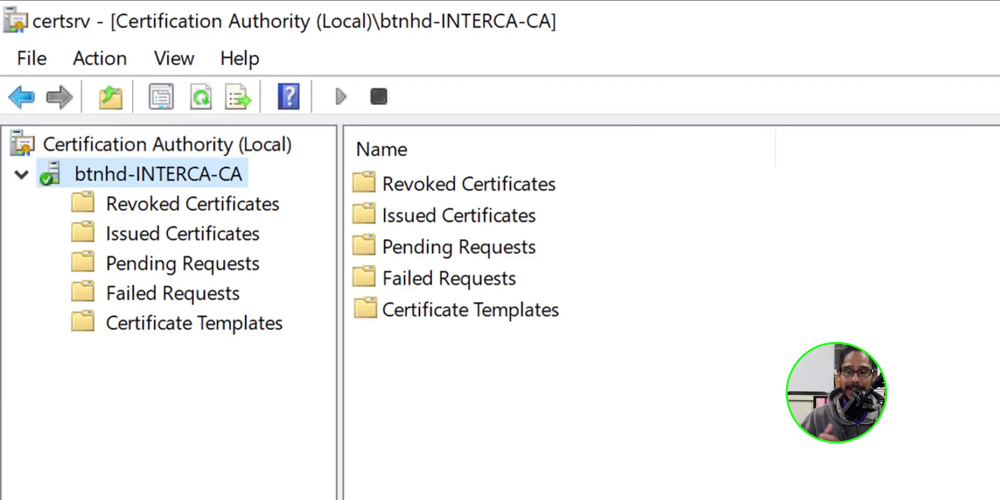
{"action": "right_click", "coordinate": [187, 175]}
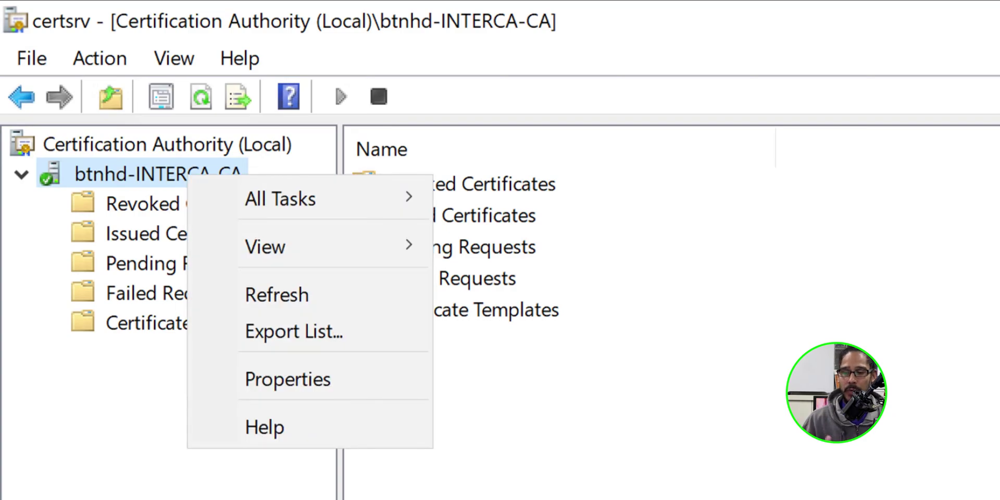
{"action": "mouse_move", "coordinate": [308, 198]}
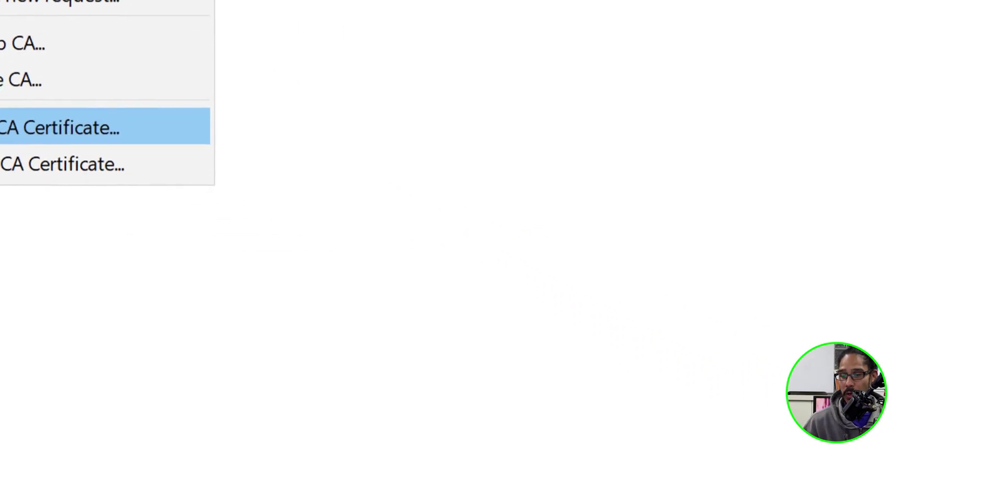
{"action": "left_click", "coordinate": [571, 415]}
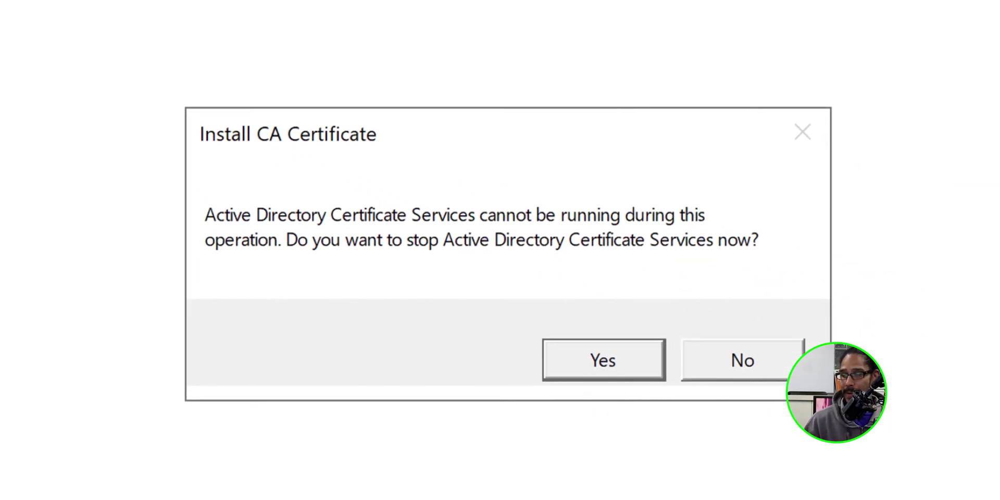
{"action": "key", "text": "Return"}
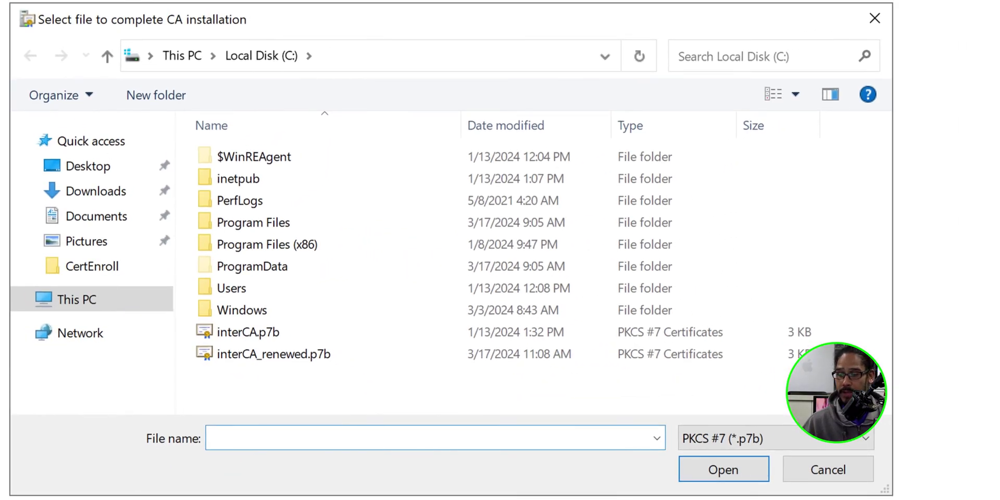
{"action": "left_click", "coordinate": [274, 354]}
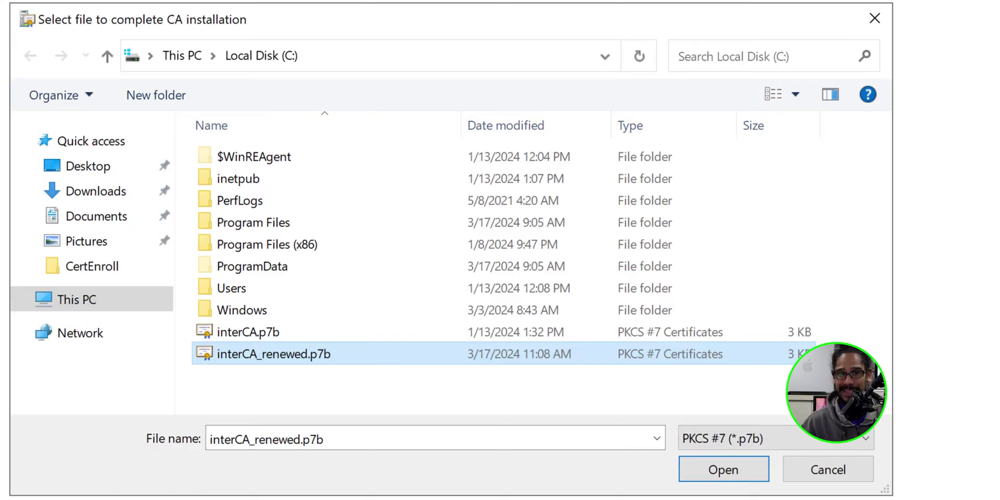
{"action": "key", "text": "Return"}
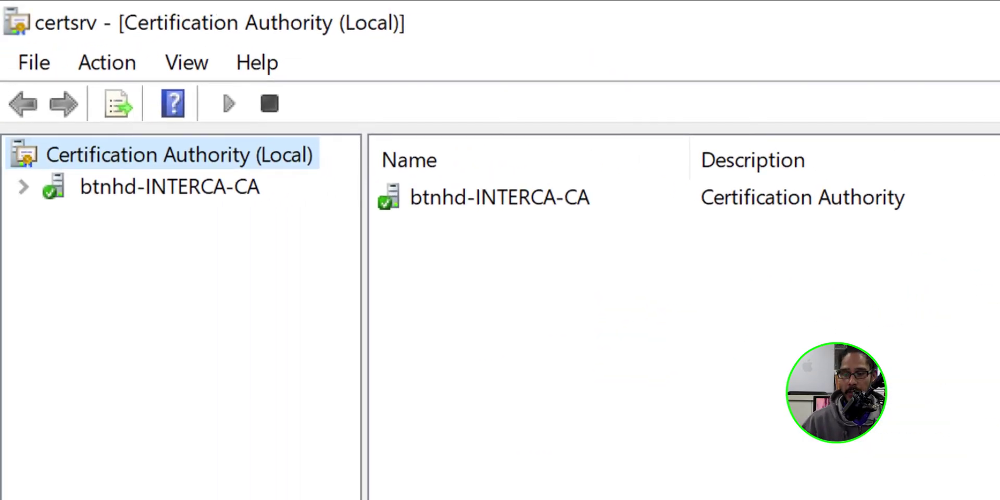
View Certificate #1 in the btnhd-INTERCA-CA properties to check its issuer and validity period.
{"action": "left_click", "coordinate": [170, 186]}
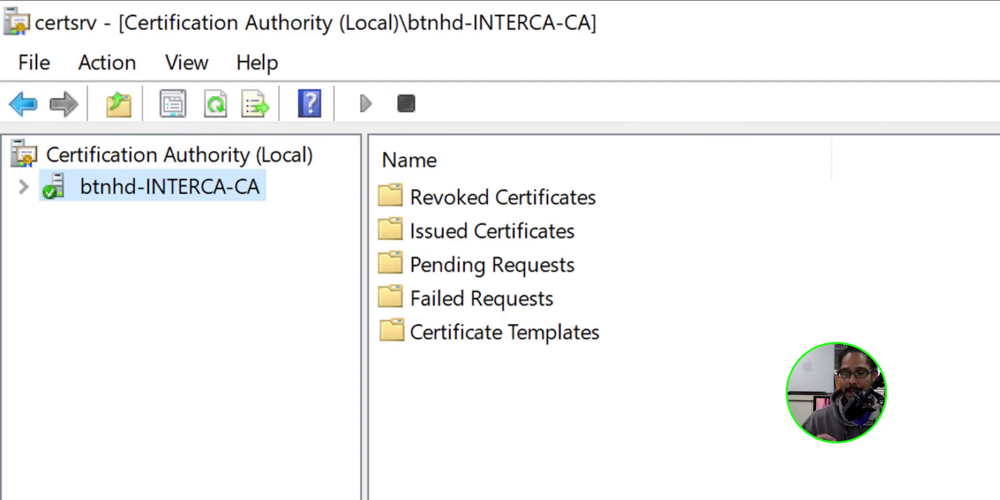
{"action": "right_click", "coordinate": [159, 192]}
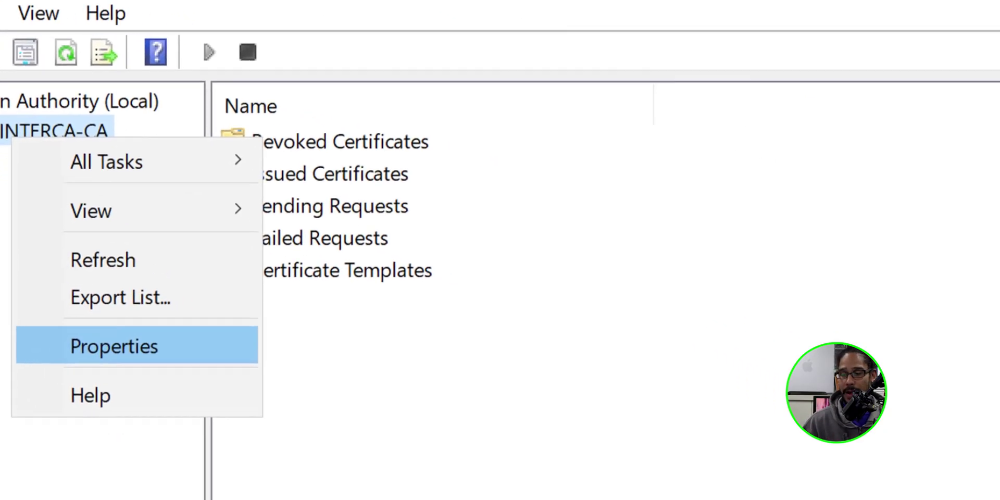
{"action": "left_click", "coordinate": [265, 412]}
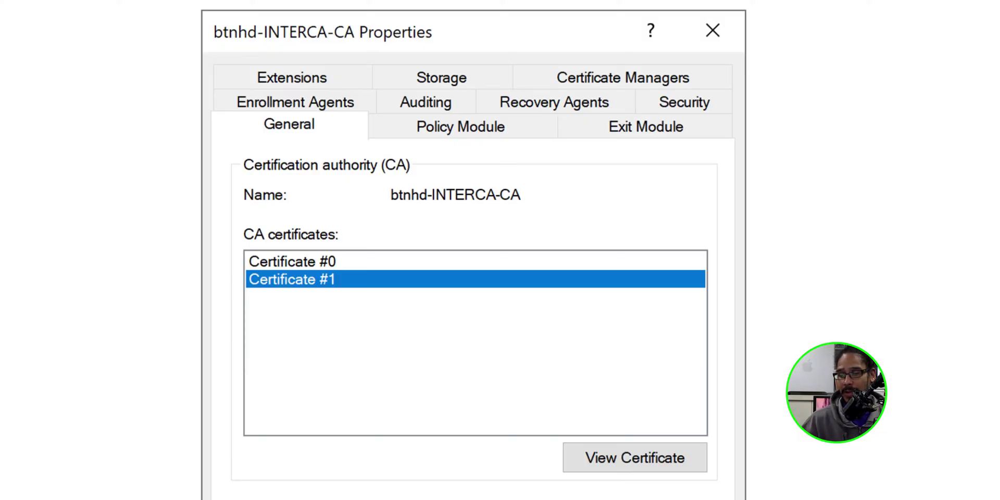
{"action": "left_click", "coordinate": [634, 457]}
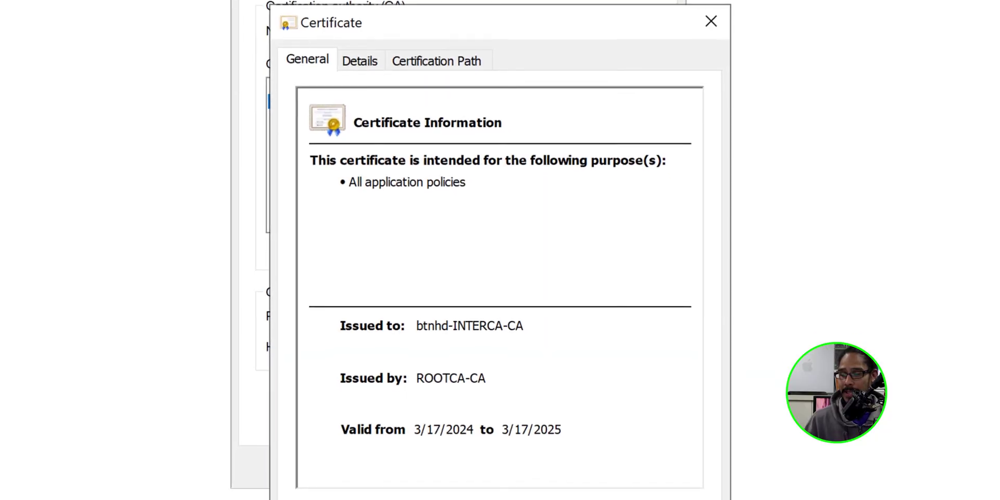
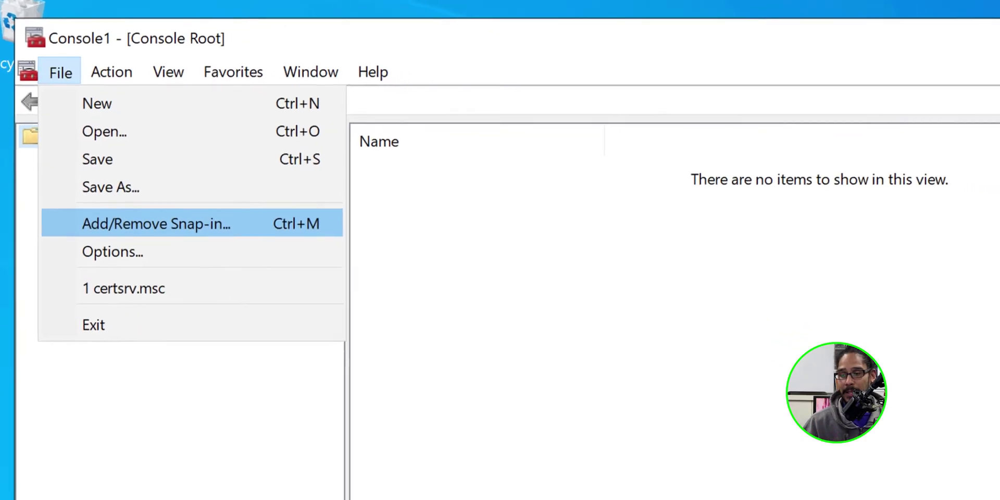
In an MMC console on the root CA, add the Certificates snap-in for the computer account on the local computer.
{"action": "left_click", "coordinate": [193, 246]}
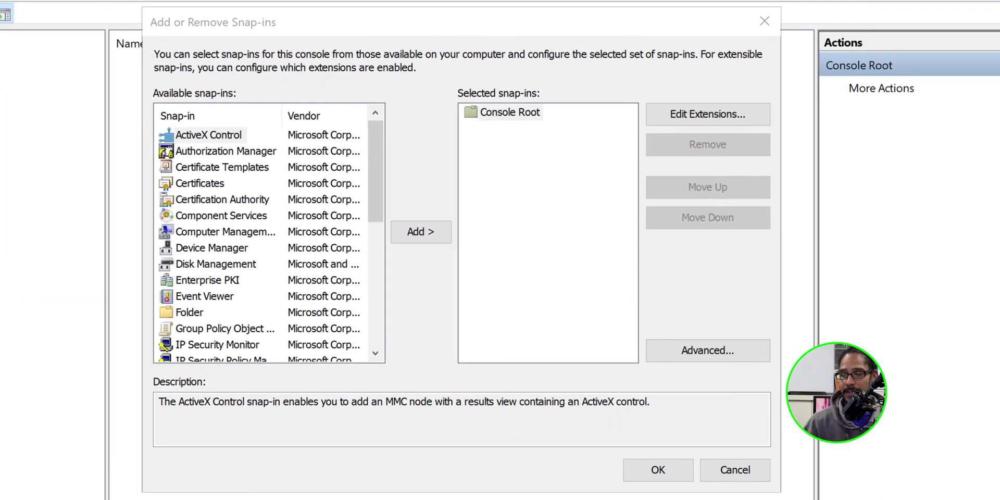
{"action": "left_click", "coordinate": [199, 184]}
{"action": "left_click", "coordinate": [420, 232]}
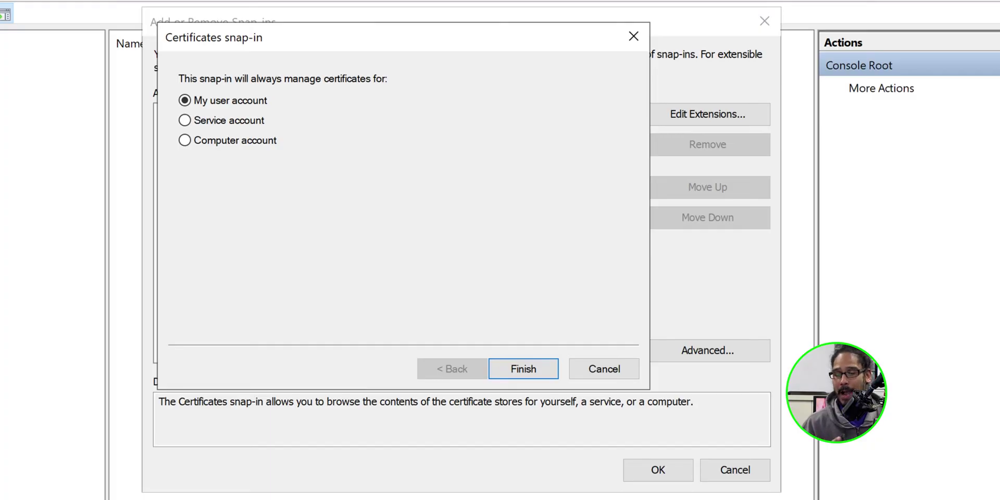
{"action": "key", "text": "alt+c"}
{"action": "key", "text": "Return"}
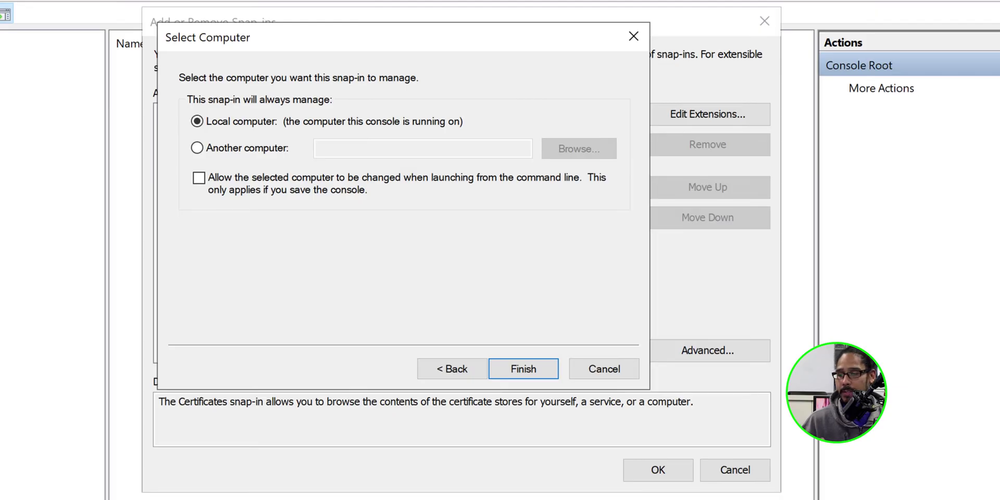
{"action": "key", "text": "Return"}
{"action": "key", "text": "Return"}
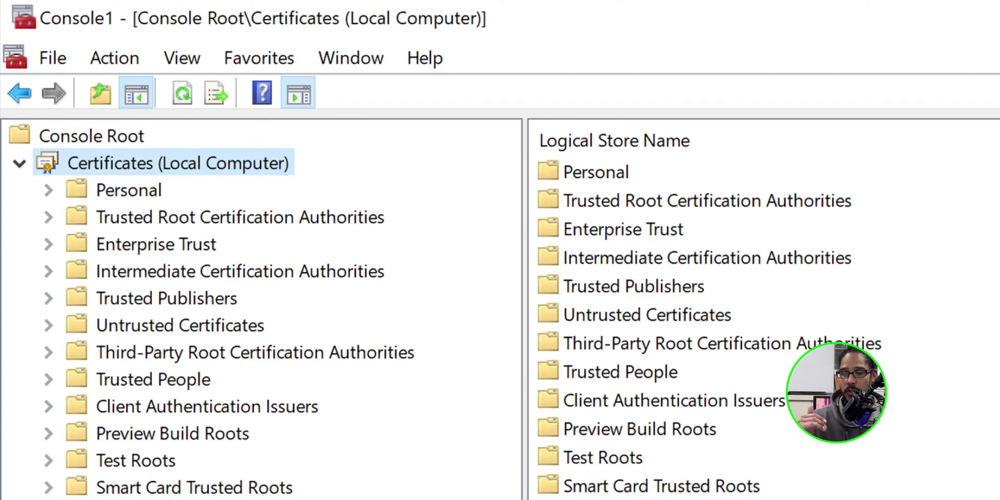
Open the ROOTCA-CA certificate expiring 3/17/2029 from the local computer's Personal certificates.
{"action": "key", "text": "Down"}
{"action": "key", "text": "Right"}
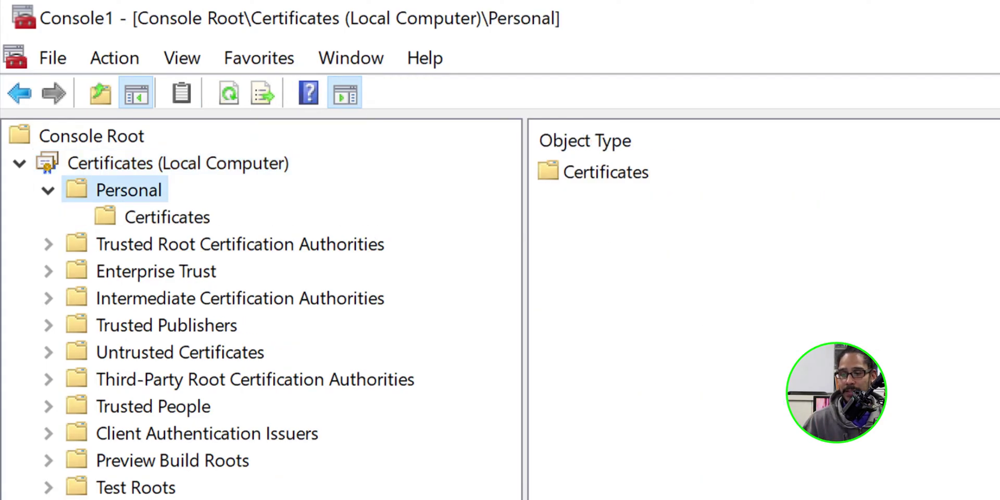
{"action": "left_click", "coordinate": [167, 217]}
{"action": "left_click", "coordinate": [609, 199]}
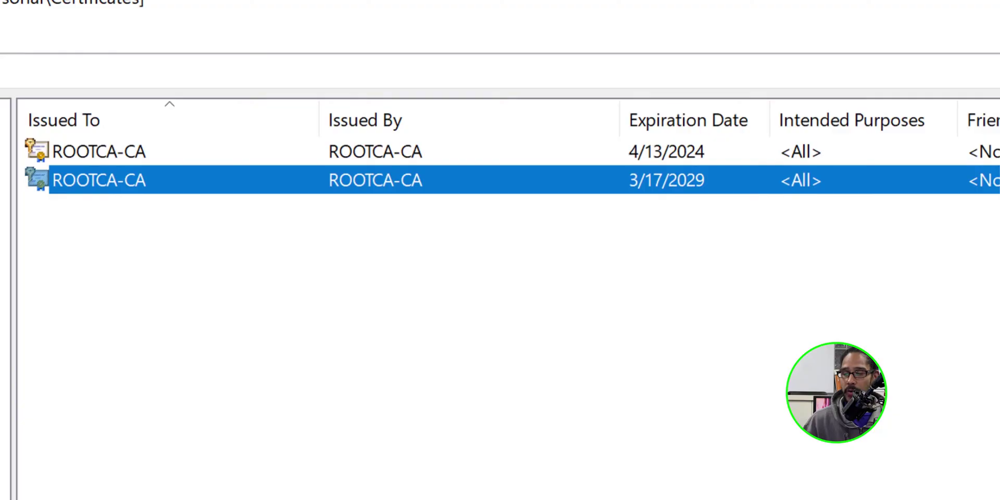
{"action": "right_click", "coordinate": [145, 181]}
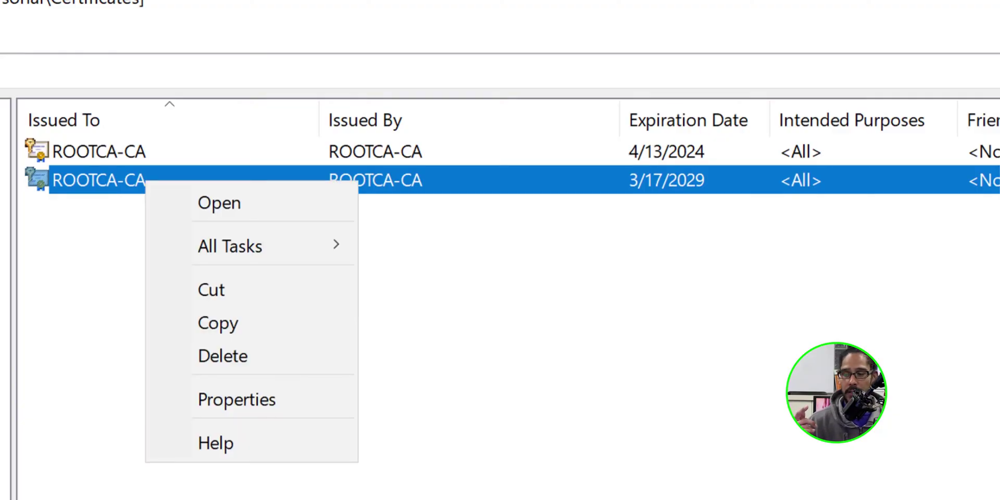
{"action": "key", "text": "Return"}
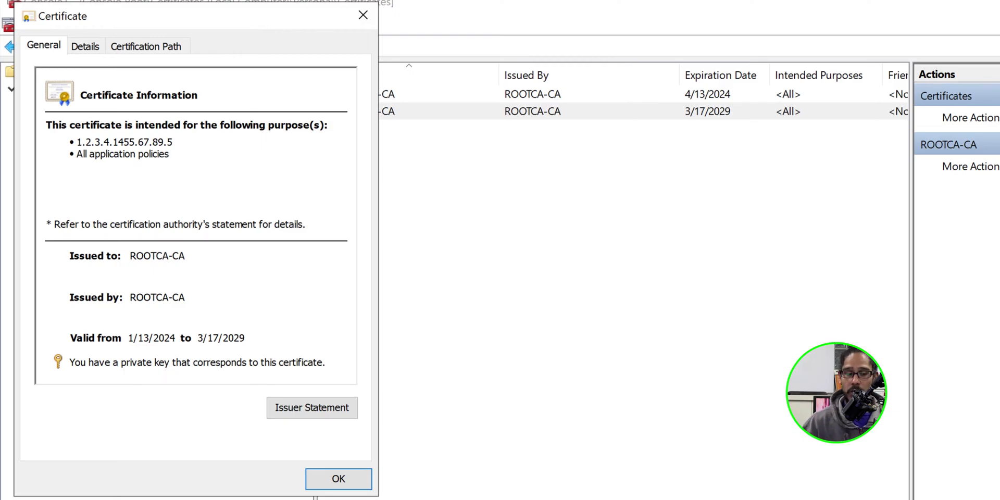
Export the root CA certificate without its private key as DER-encoded RootCA-CA.cer in C:\Windows\System32\CertSrv\CertEnroll\2024-2029, and close the certificate.
{"action": "key", "text": "ctrl+Tab"}
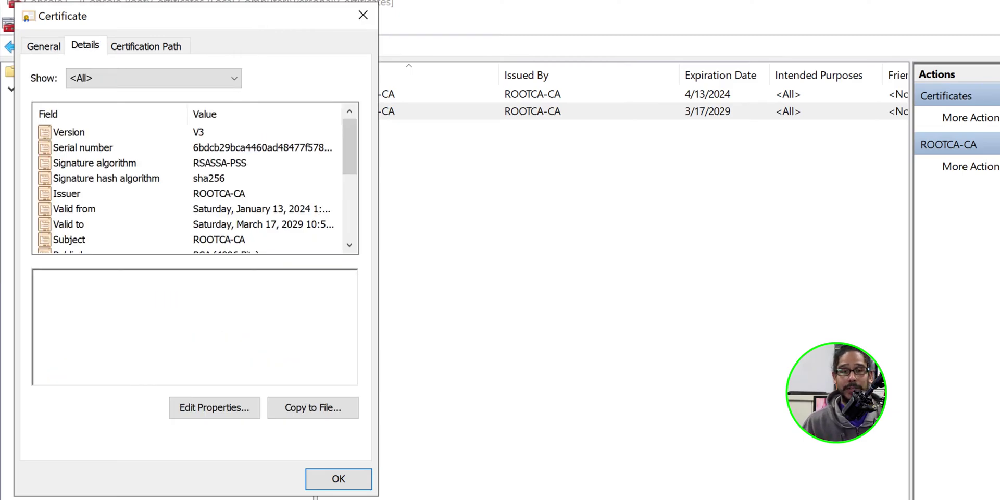
{"action": "key", "text": "alt+c"}
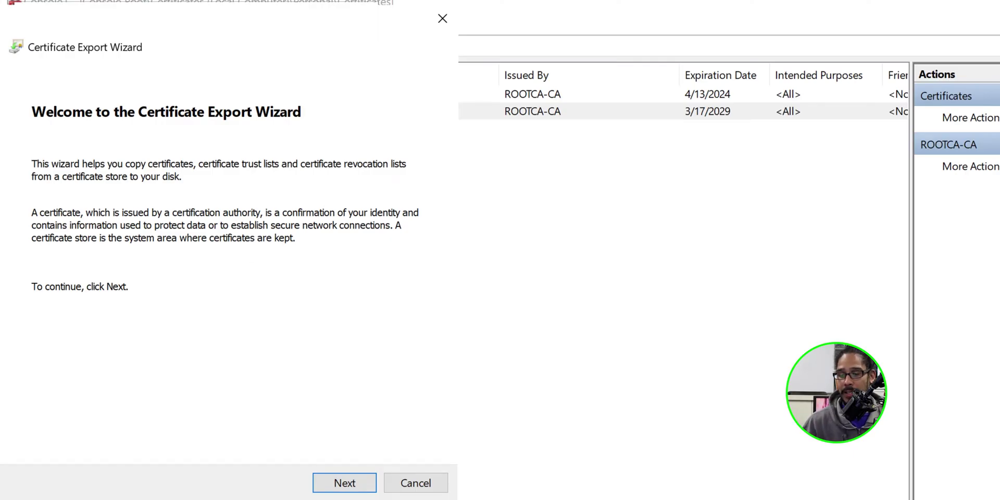
{"action": "key", "text": "Return"}
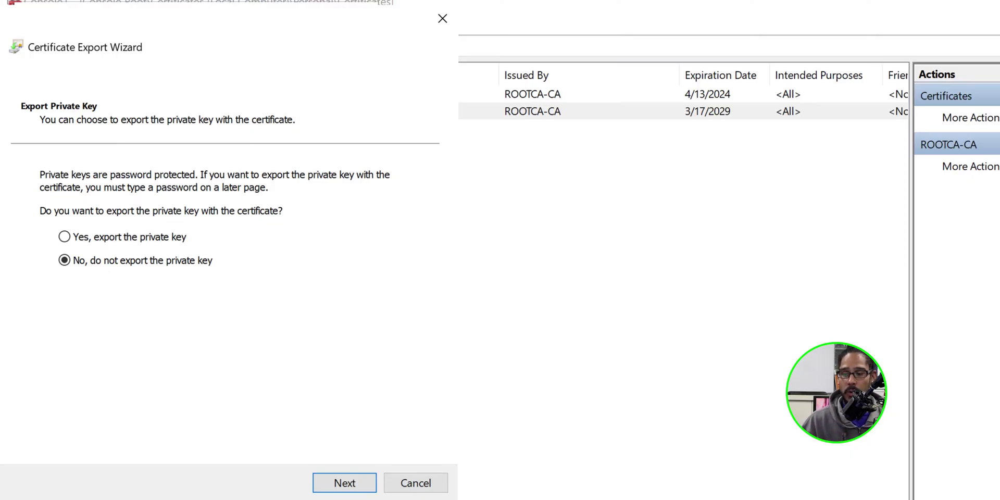
{"action": "key", "text": "Return"}
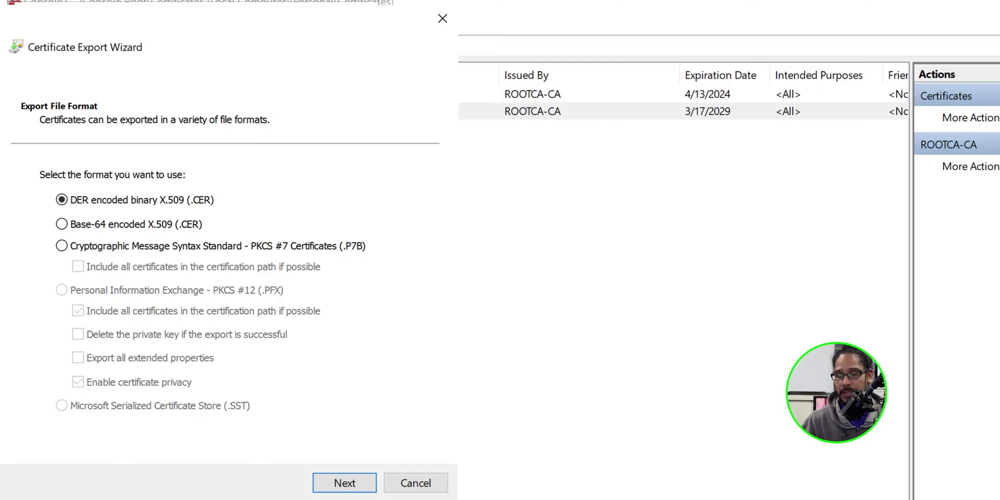
{"action": "key", "text": "Return"}
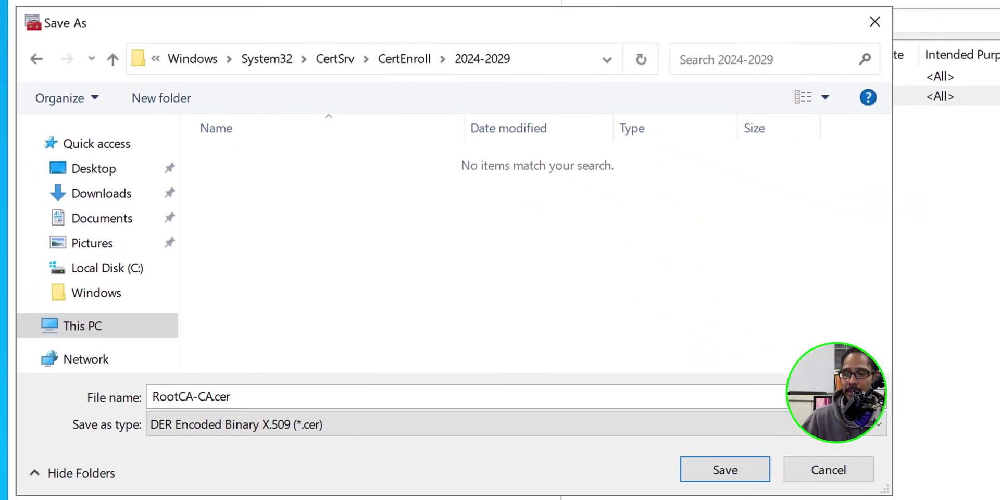
{"action": "key", "text": "Return"}
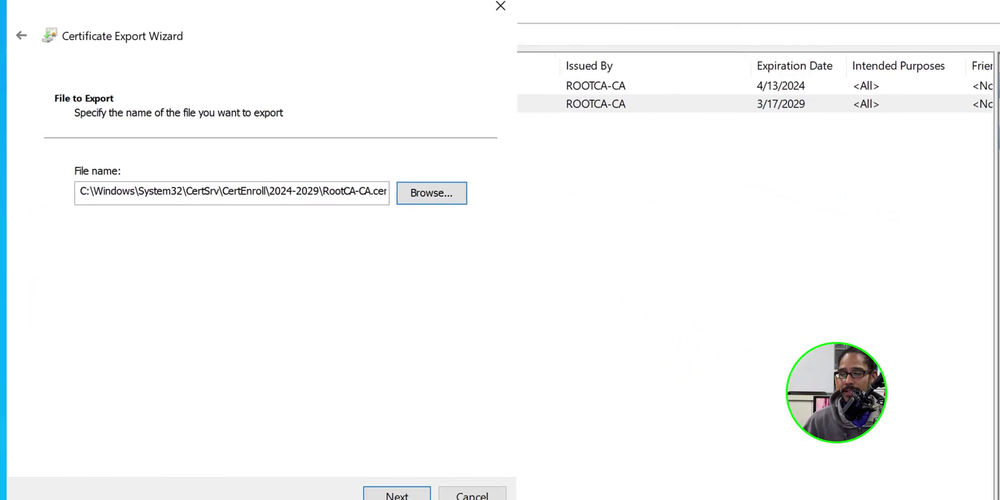
{"action": "key", "text": "Return"}
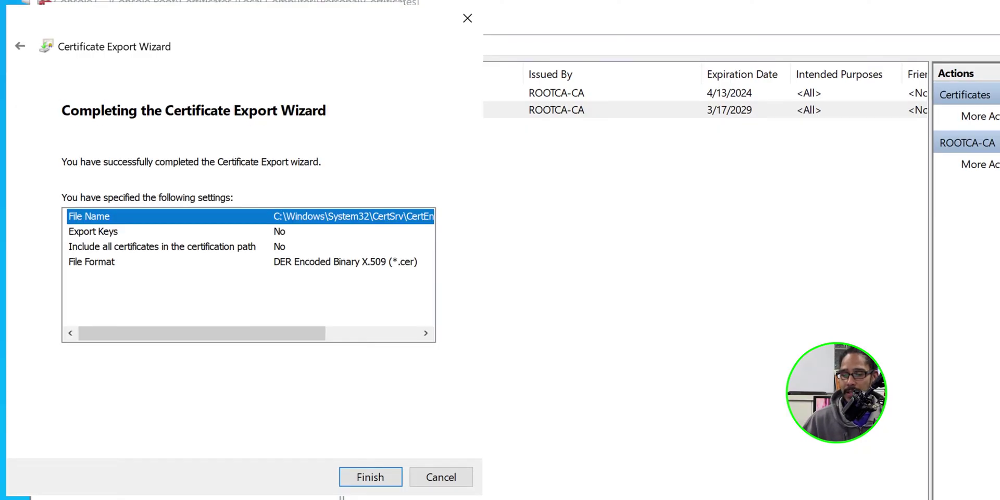
{"action": "key", "text": "Return"}
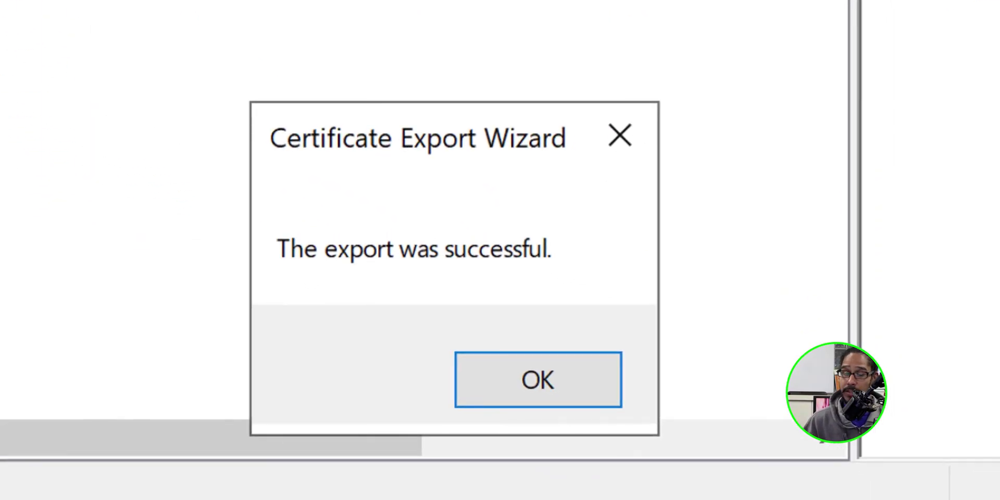
{"action": "key", "text": "Return"}
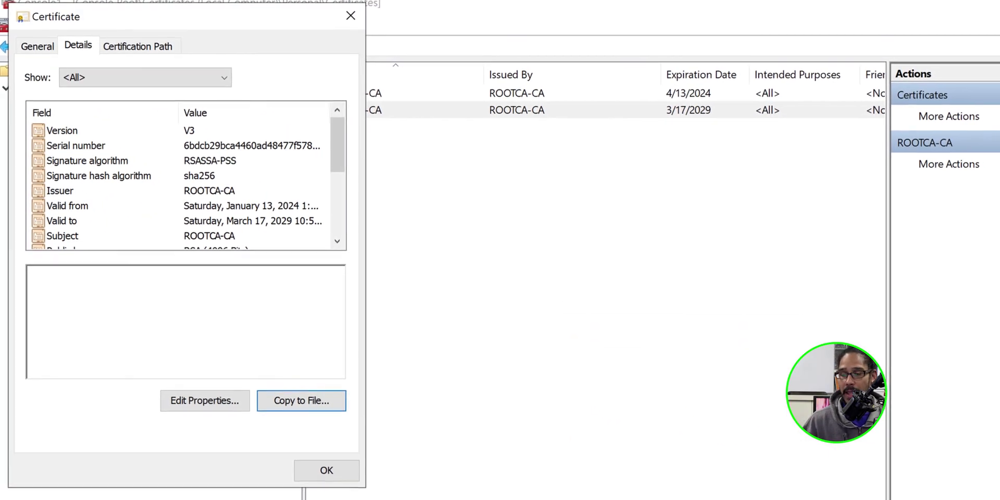
{"action": "key", "text": "Escape"}
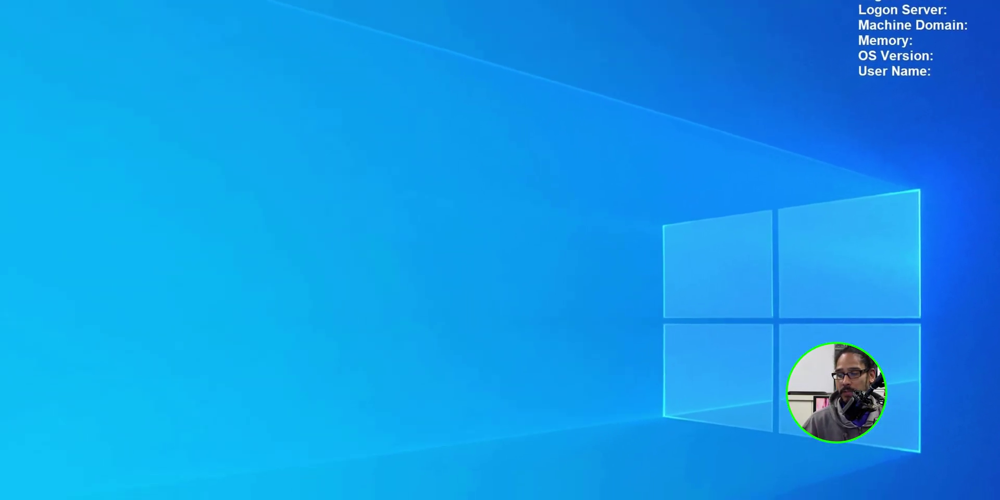
In File Explorer on the root CA, open C:\Windows\System32\CertSrv\CertEnroll\2024-2029 and select the exported root certificate.
{"action": "key", "text": "super+e"}
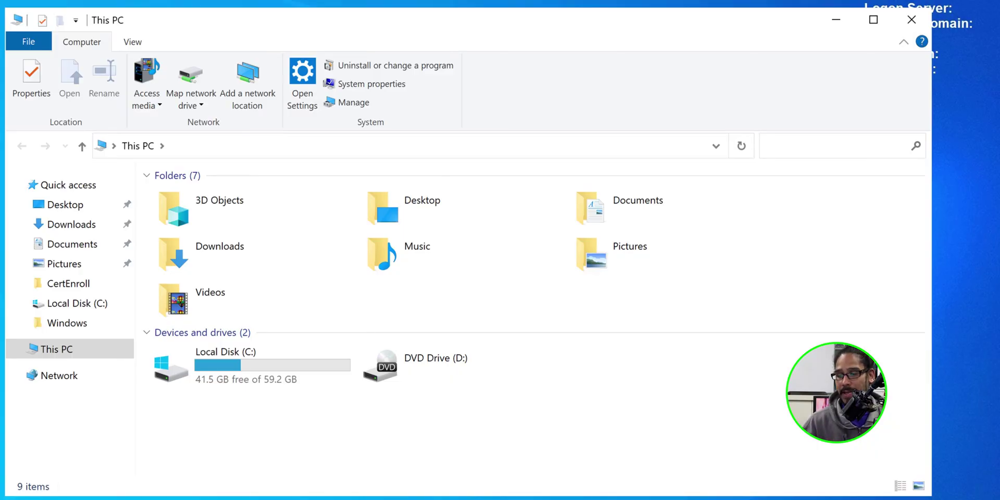
{"action": "double_click", "coordinate": [252, 365]}
{"action": "double_click", "coordinate": [188, 301]}
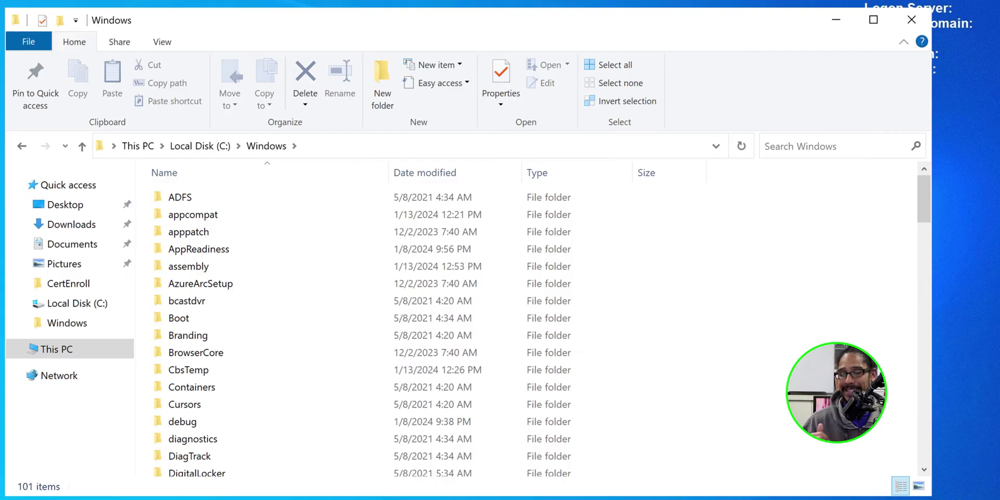
{"action": "scroll", "coordinate": [425, 328], "scroll_direction": "down", "scroll_amount": 16}
{"action": "left_click", "coordinate": [189, 433]}
{"action": "key", "text": "Return"}
{"action": "type", "text": "certsrv"}
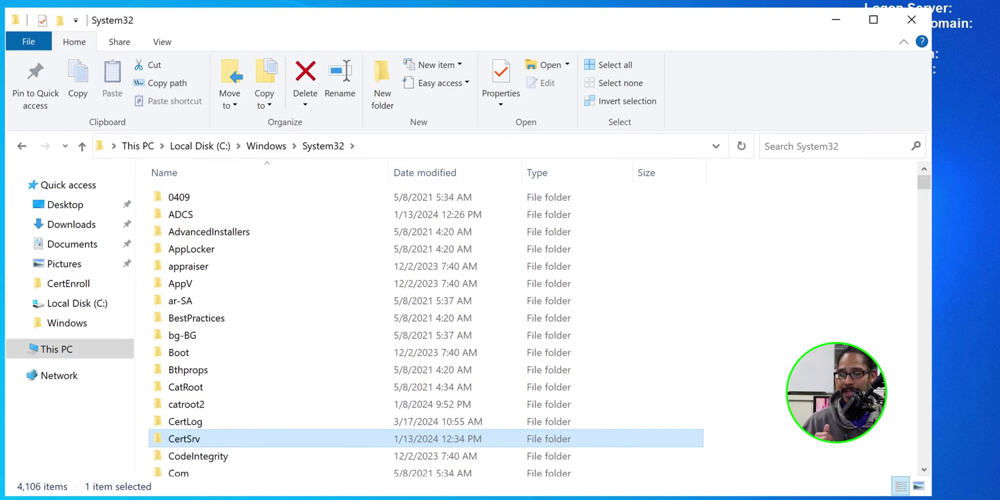
{"action": "key", "text": "Return"}
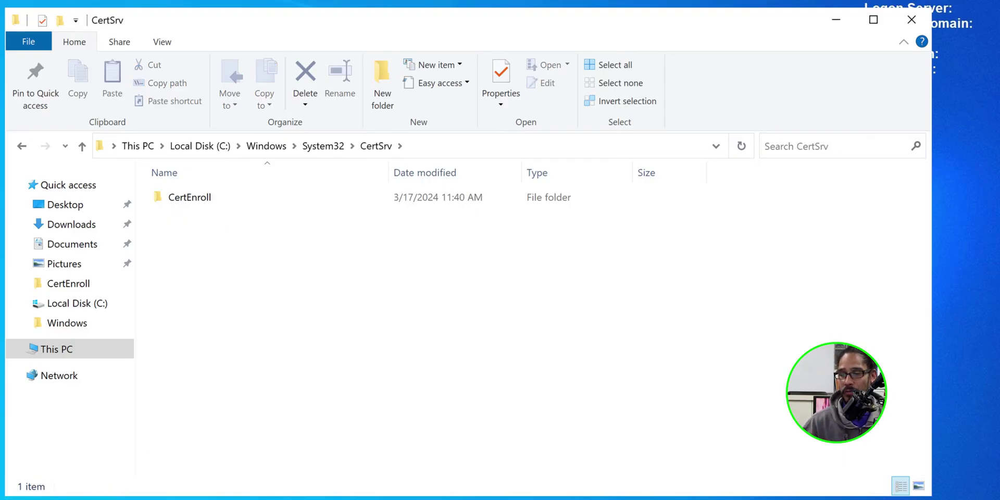
{"action": "key", "text": "Down"}
{"action": "key", "text": "Return"}
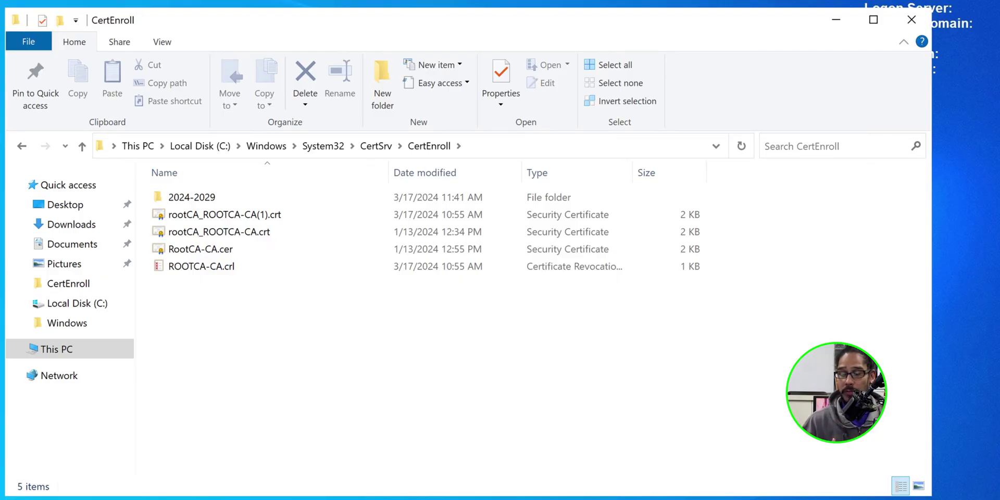
{"action": "key", "text": "Down"}
{"action": "key", "text": "Return"}
{"action": "key", "text": "Down"}
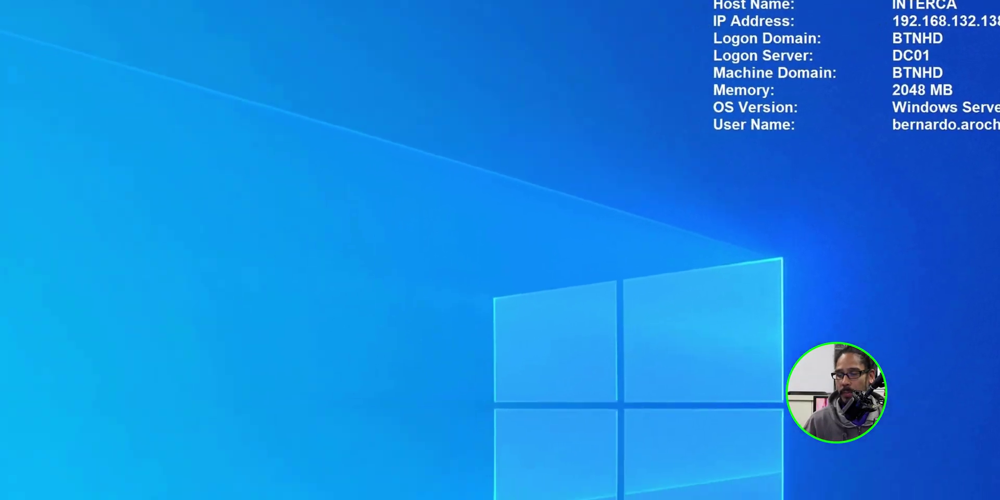
On the intermediate CA, browse to C:\inetpub\wwwroot\CertEnroll\2024-2029 in File Explorer and check RootCA-CA.cer there.
{"action": "key", "text": "super+e"}
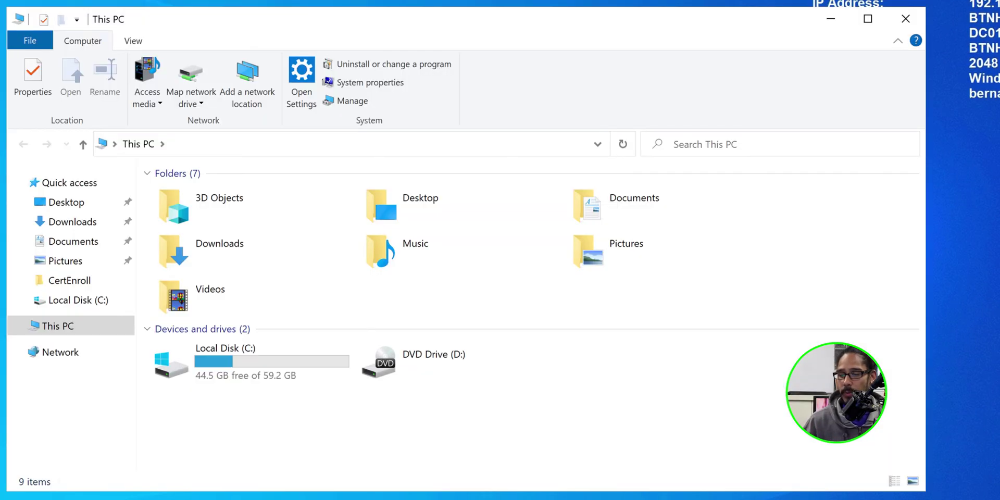
{"action": "double_click", "coordinate": [225, 361]}
{"action": "left_click", "coordinate": [185, 212]}
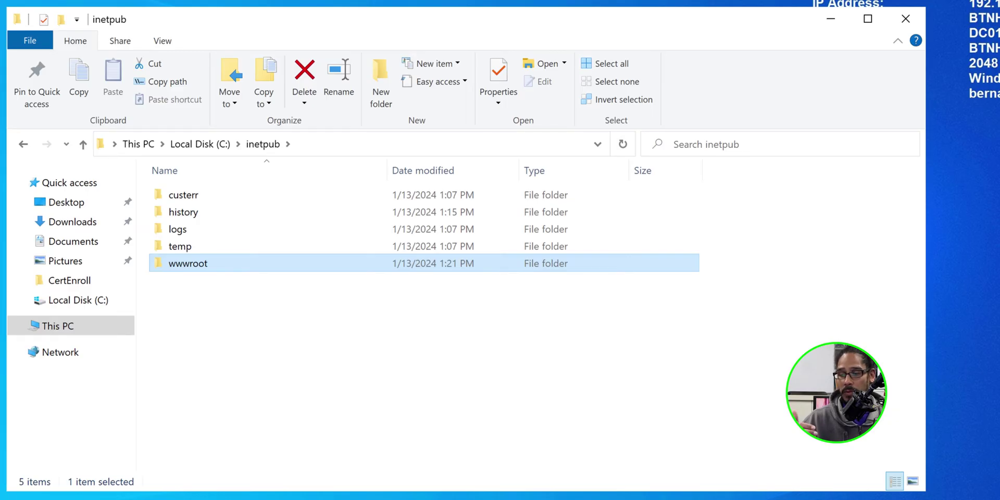
{"action": "key", "text": "Return"}
{"action": "key", "text": "c"}
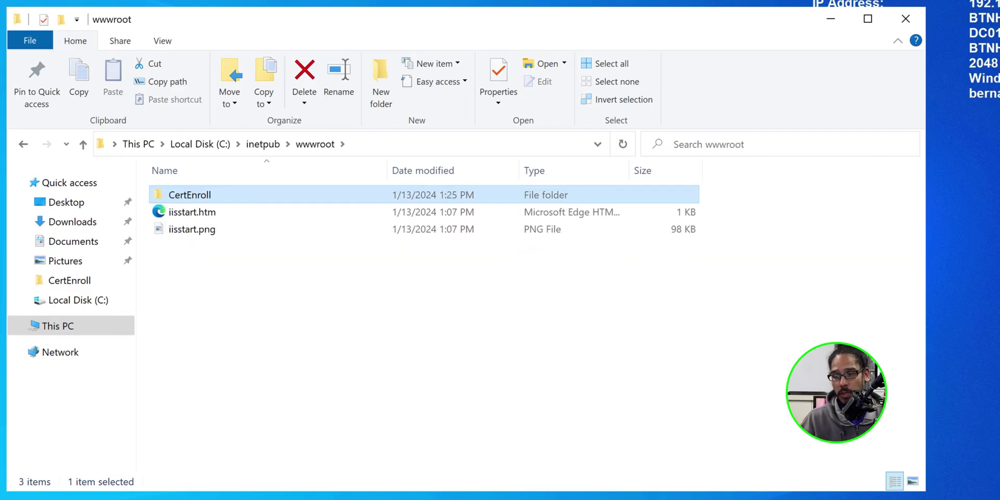
{"action": "key", "text": "Return"}
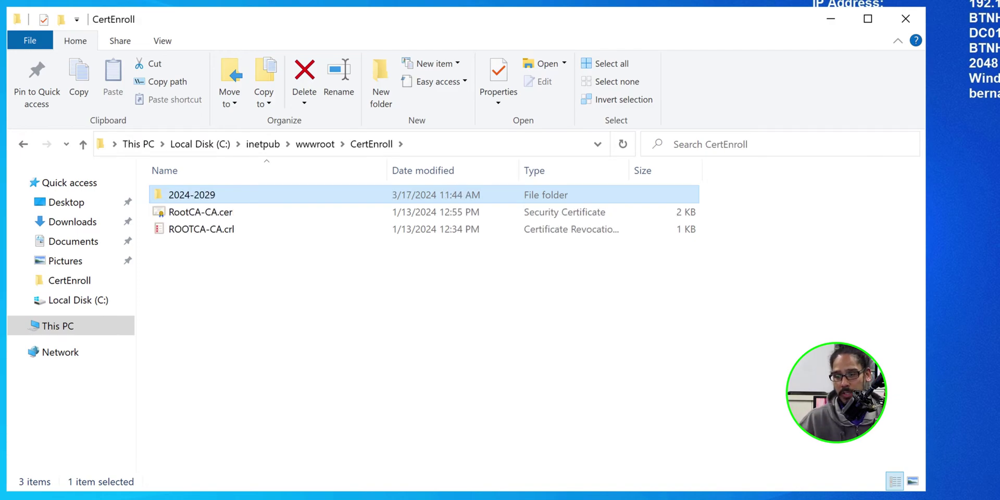
{"action": "key", "text": "Return"}
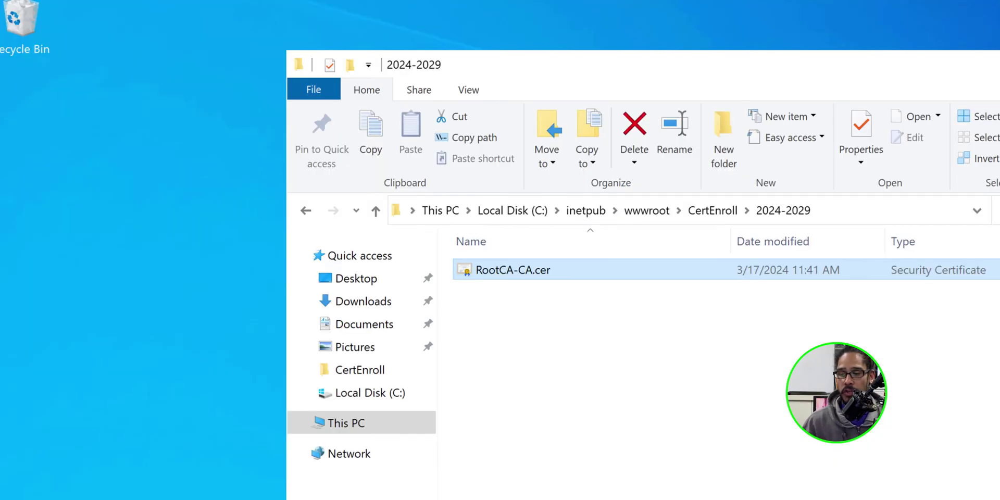
{"action": "key", "text": "Return"}
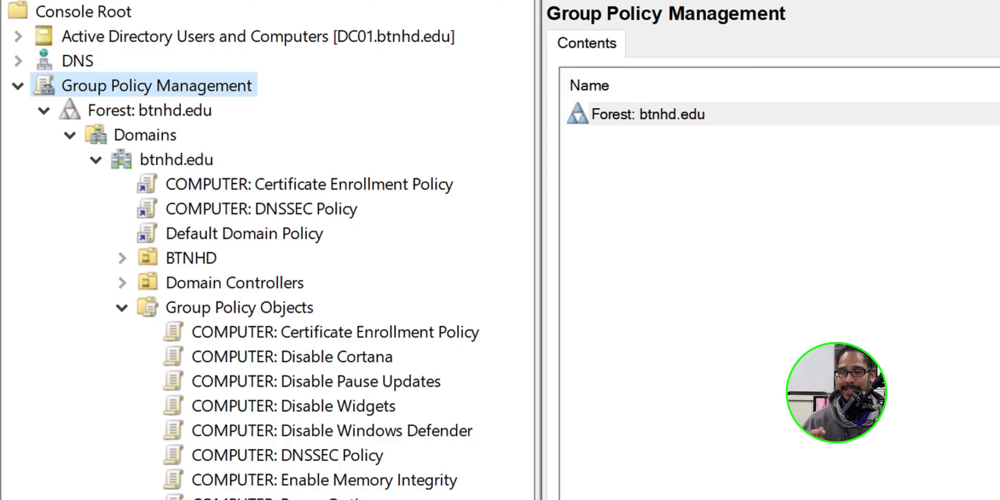
In Group Policy Management on the btnhd.edu domain, open the "COMPUTER: Certificate Enrollment Policy" object for editing.
{"action": "left_click", "coordinate": [334, 332]}
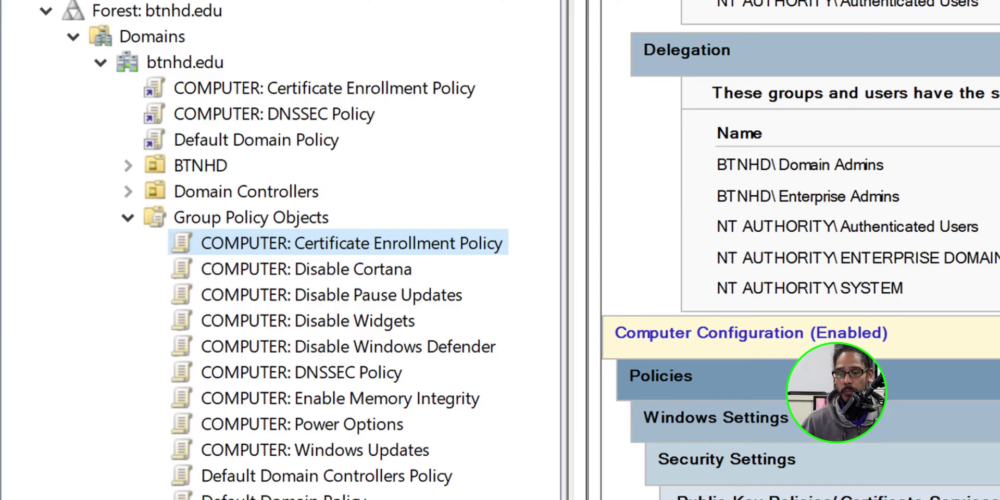
{"action": "right_click", "coordinate": [459, 243]}
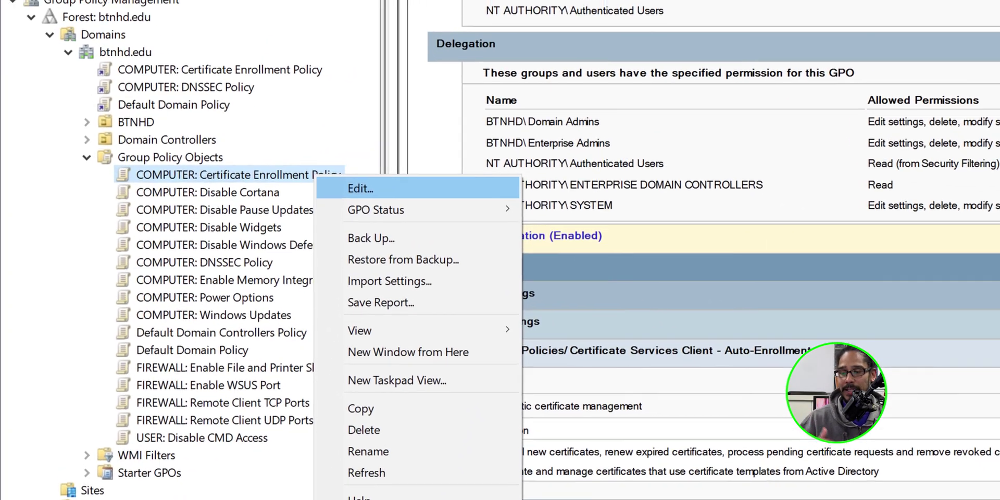
{"action": "left_click", "coordinate": [352, 175]}
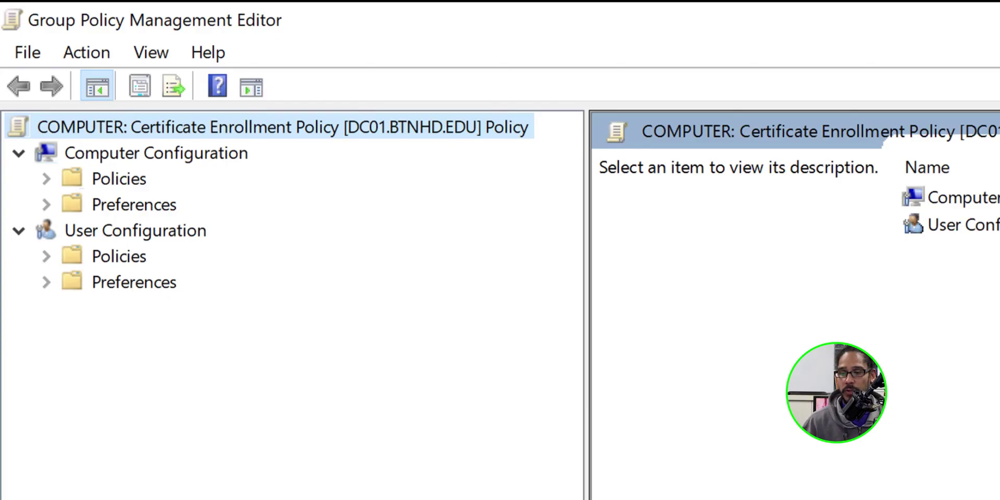
Go to Trusted Root Certification Authorities in the computer configuration's Public Key Policies, within the Windows security settings.
{"action": "left_click", "coordinate": [155, 153]}
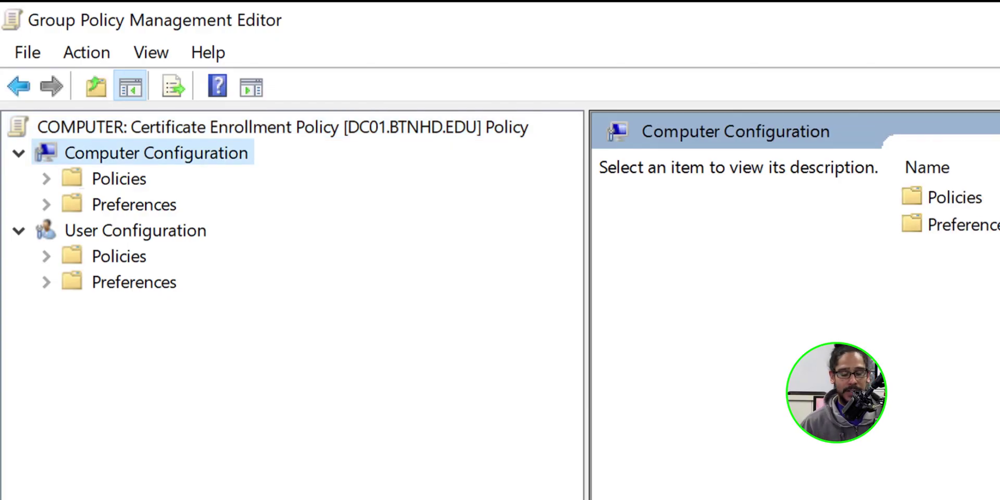
{"action": "double_click", "coordinate": [119, 178]}
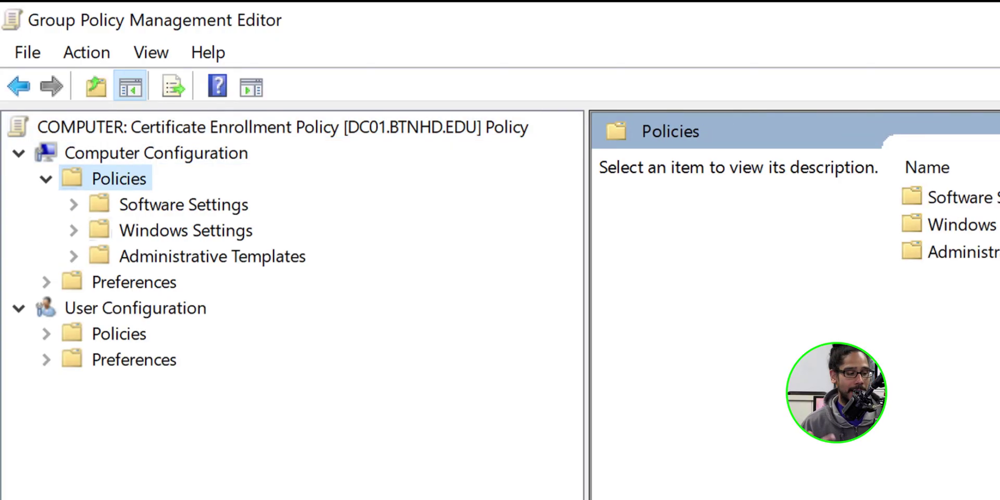
{"action": "double_click", "coordinate": [186, 230]}
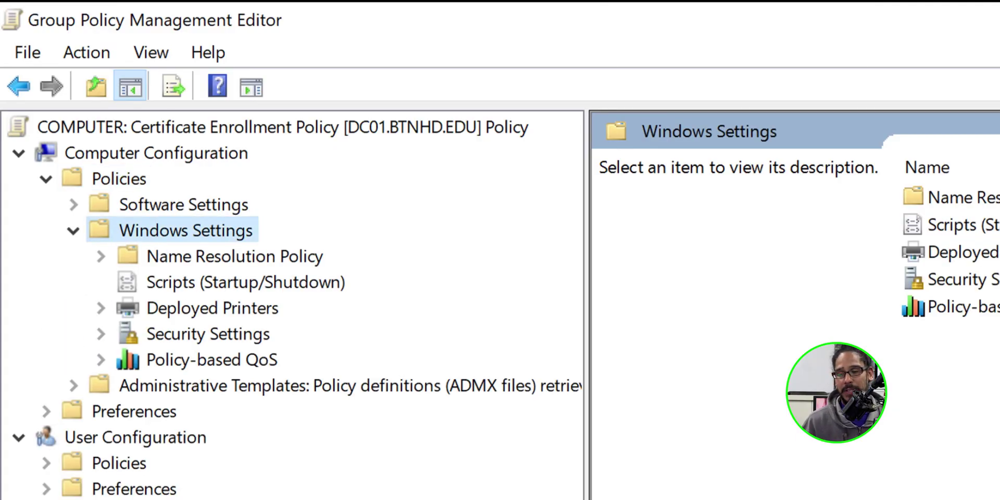
{"action": "double_click", "coordinate": [207, 334]}
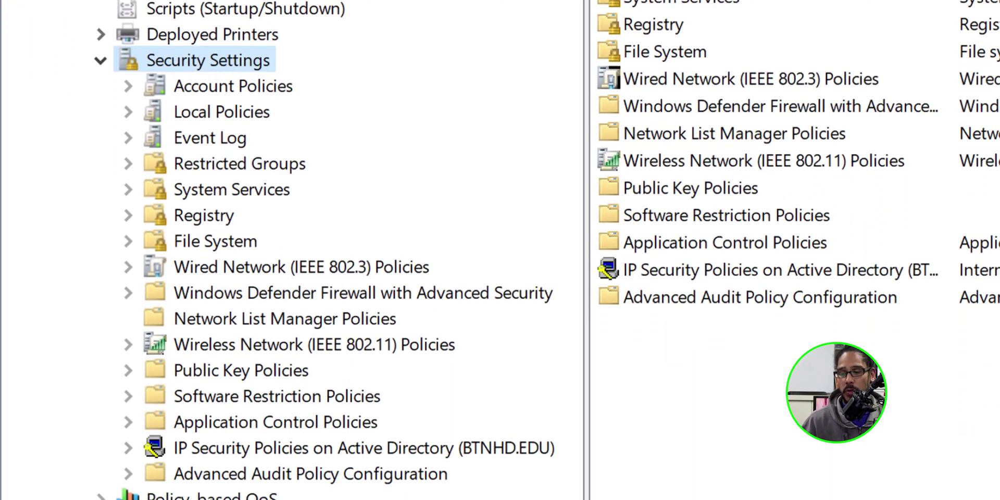
{"action": "double_click", "coordinate": [241, 370]}
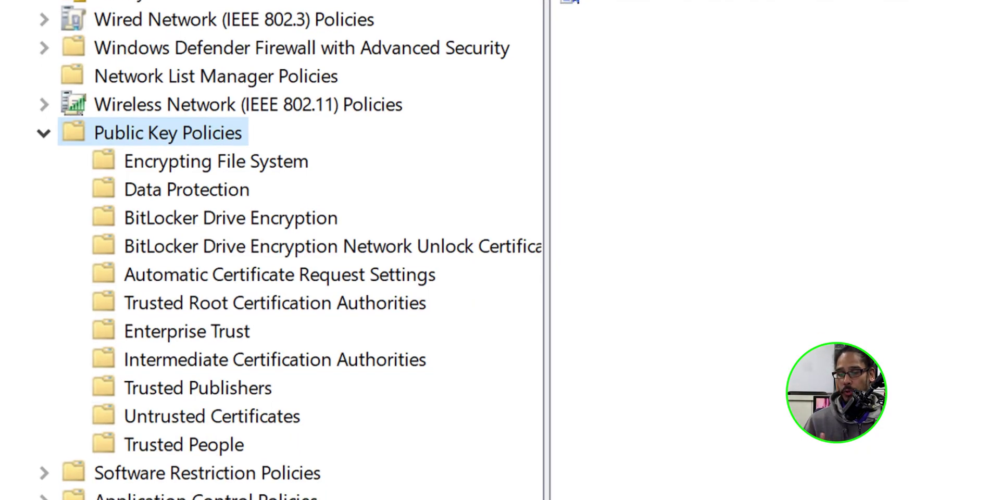
{"action": "left_click", "coordinate": [274, 302]}
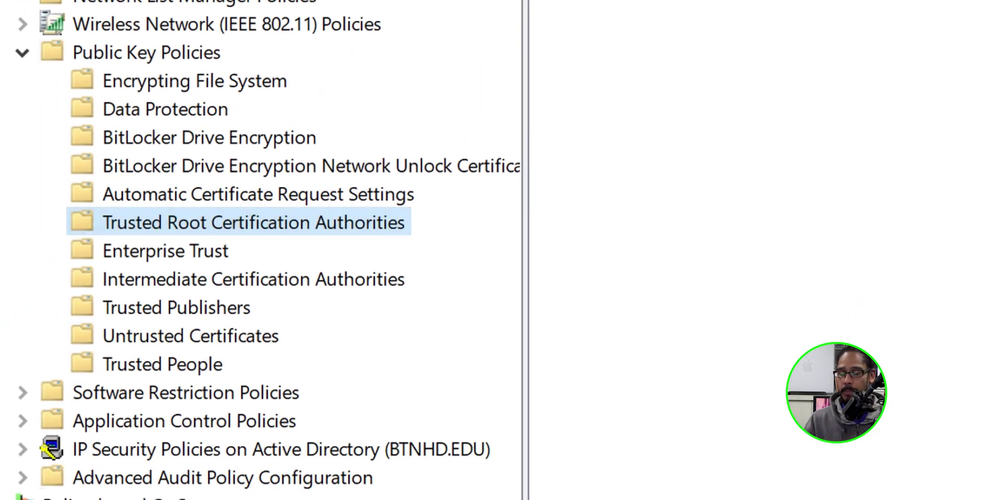
Import RootCA-CA.cer from \\interca\c$\inetpub\wwwroot\CertEnroll\2024-2029 into the policy's Trusted Root Certification Authorities store.
{"action": "right_click", "coordinate": [367, 223]}
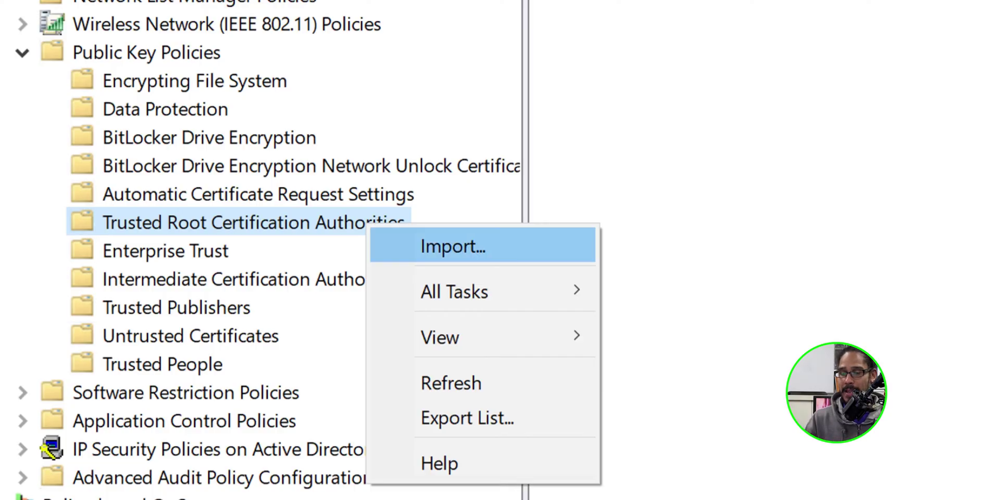
{"action": "left_click", "coordinate": [453, 246]}
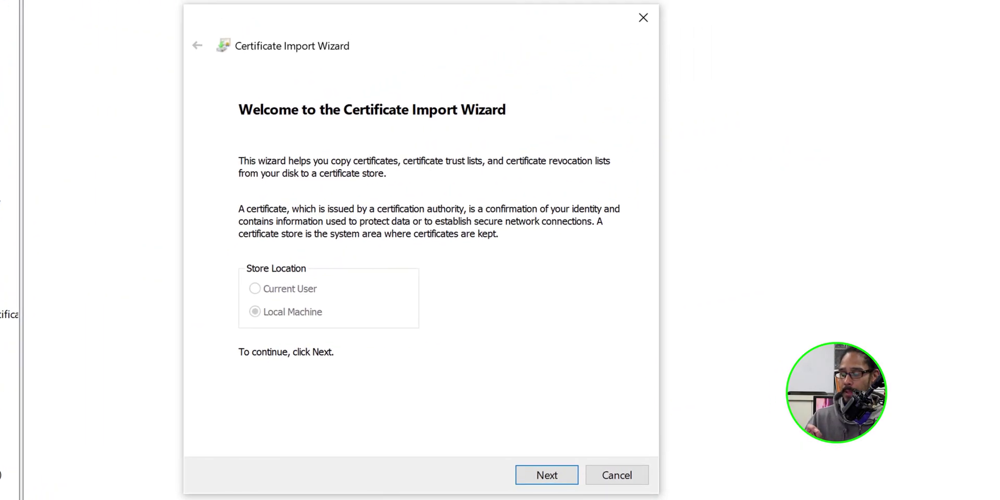
{"action": "key", "text": "Return"}
{"action": "key", "text": "alt+r"}
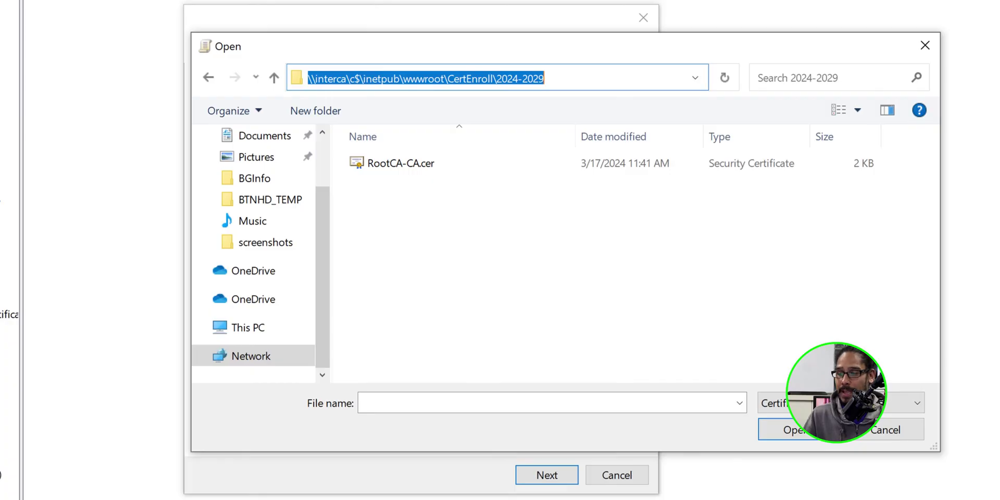
{"action": "left_click", "coordinate": [400, 163]}
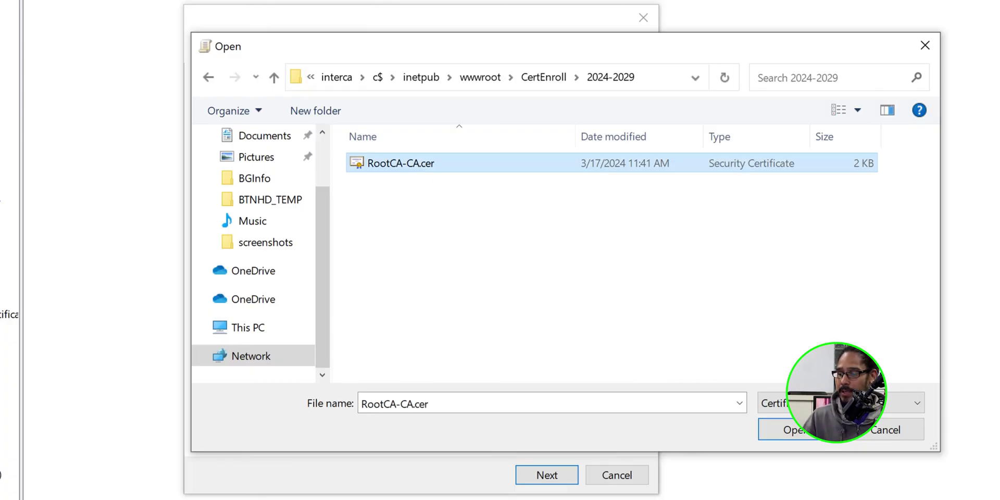
{"action": "key", "text": "Return"}
{"action": "key", "text": "Return"}
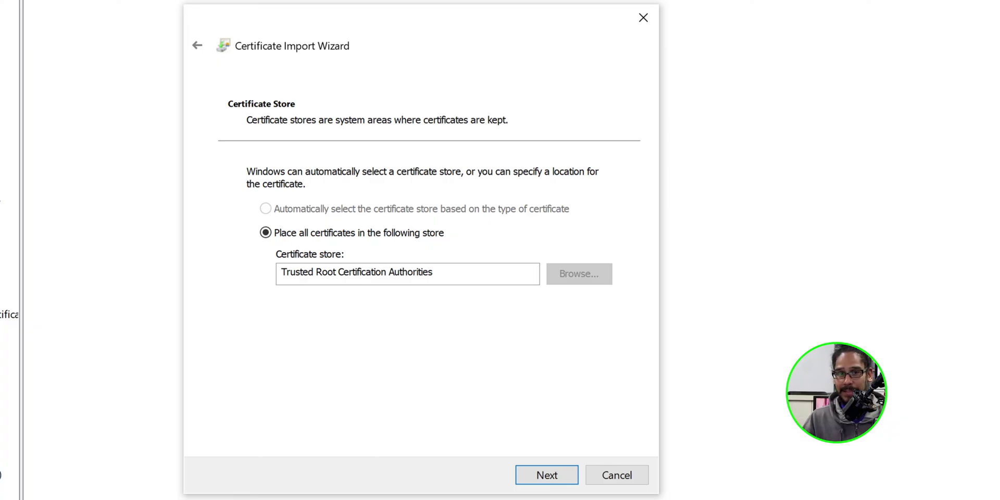
{"action": "key", "text": "Return"}
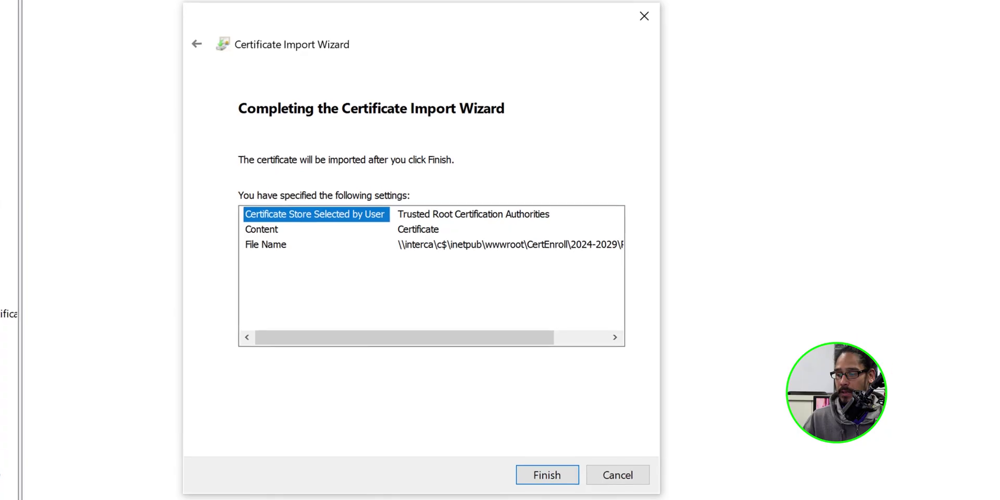
{"action": "key", "text": "Return"}
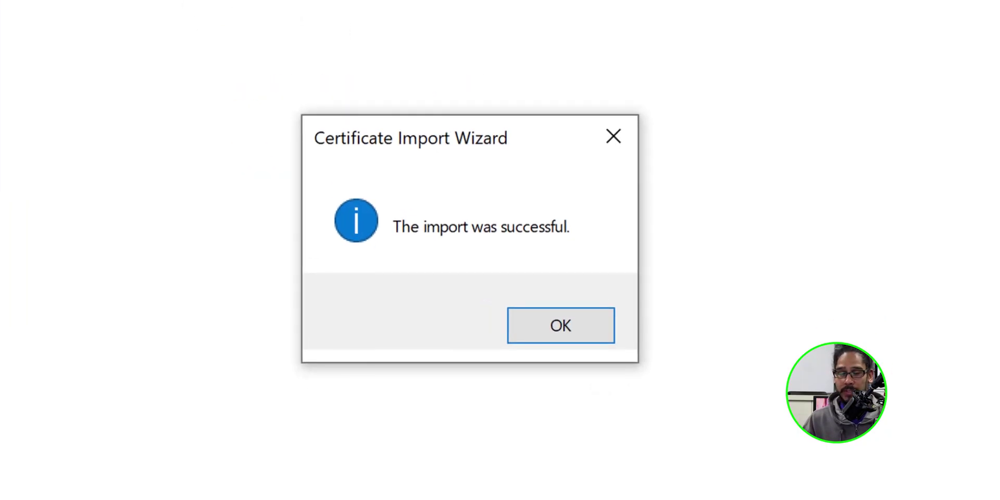
{"action": "key", "text": "Return"}
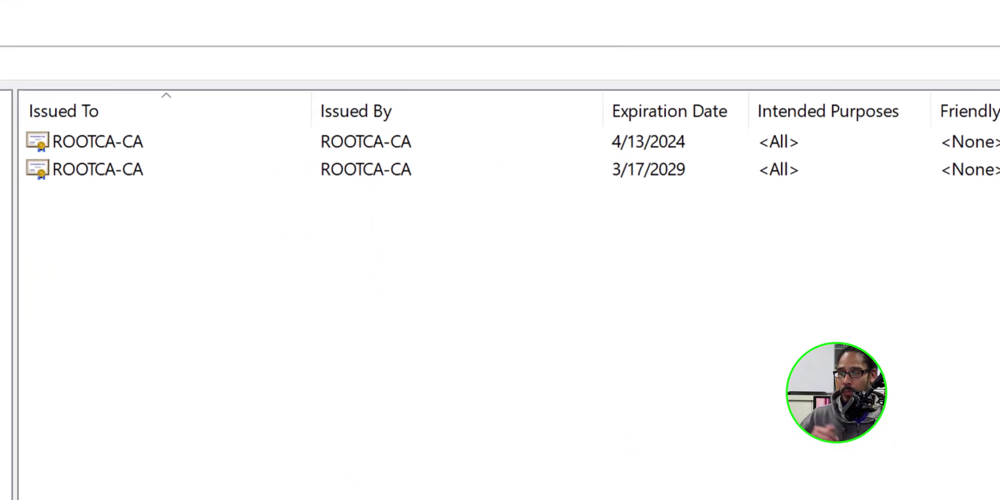
Delete the old ROOTCA-CA certificate expiring 4/13/2024 from the policy's trusted root certificates.
{"action": "left_click", "coordinate": [98, 169]}
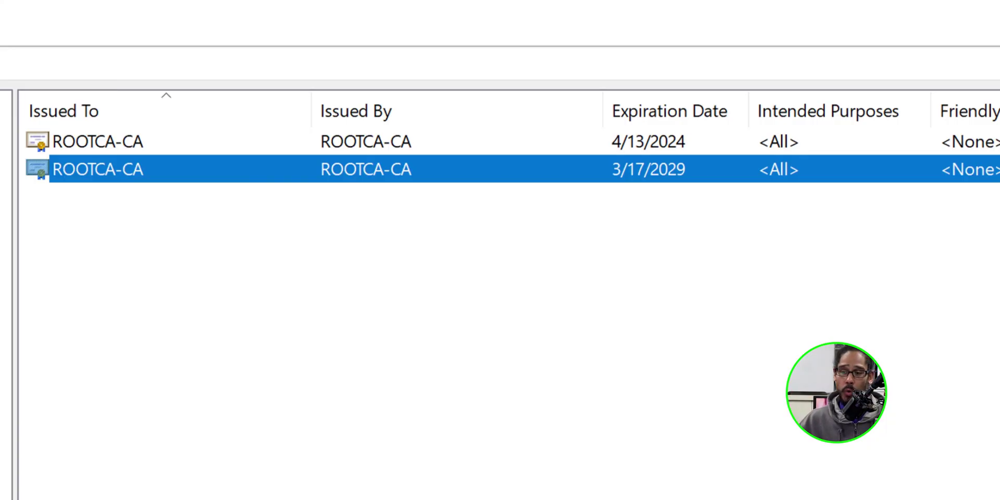
{"action": "left_click", "coordinate": [97, 141]}
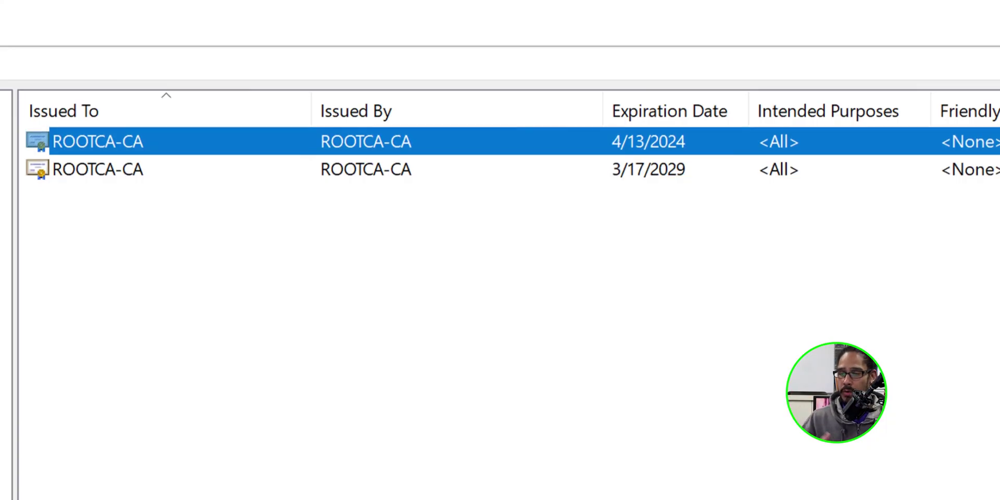
{"action": "right_click", "coordinate": [121, 139]}
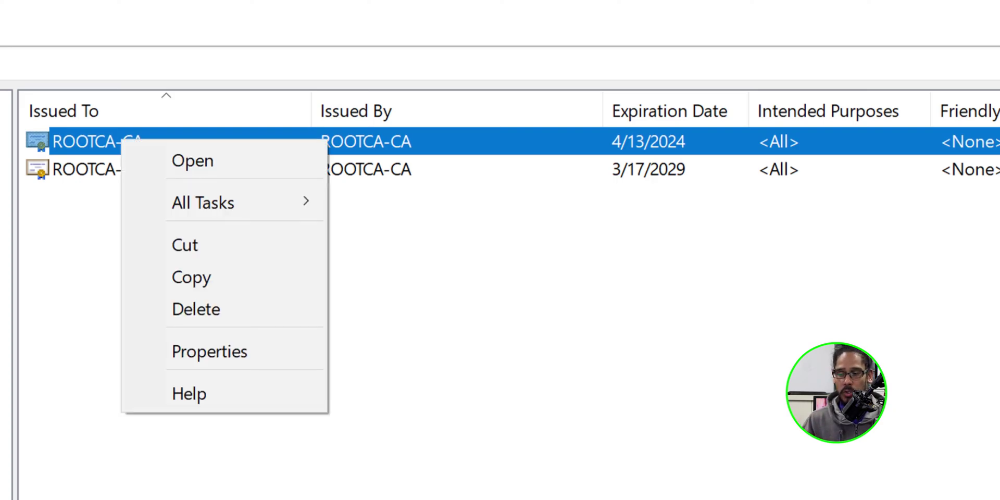
{"action": "left_click", "coordinate": [195, 309]}
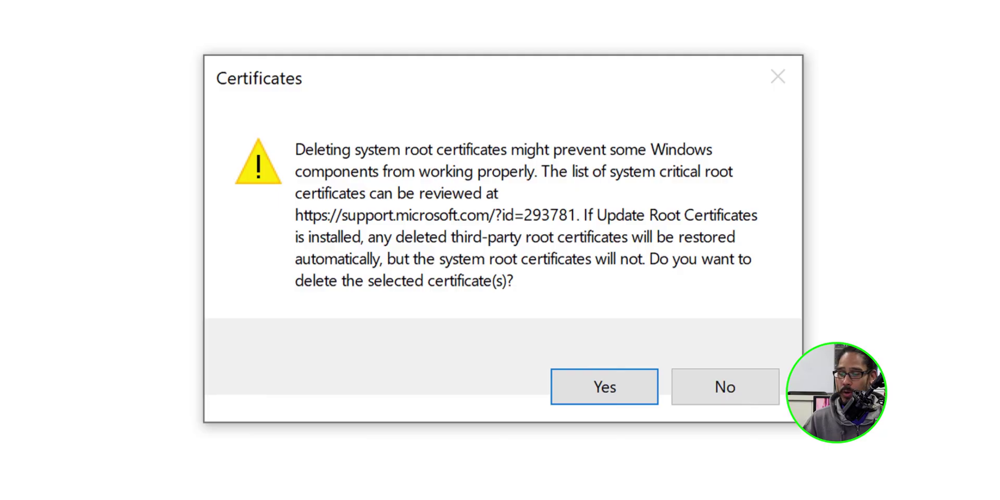
{"action": "key", "text": "Return"}
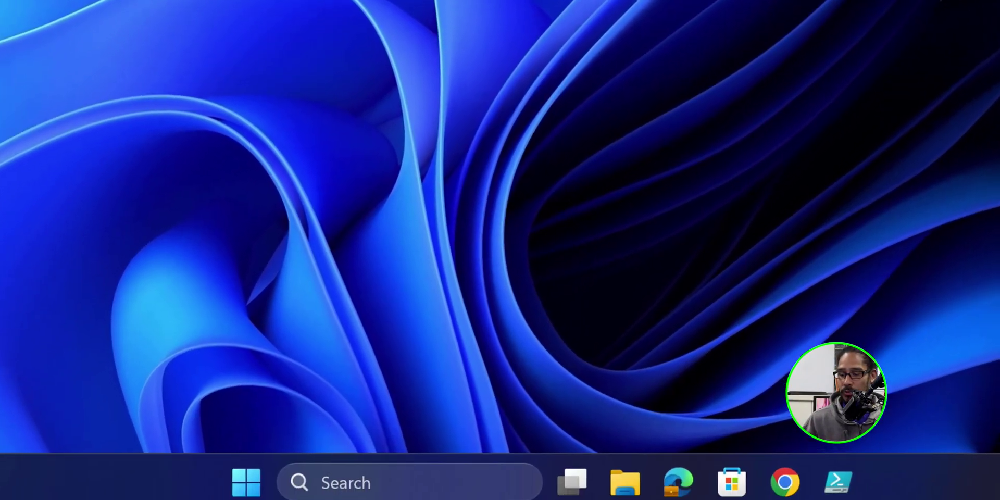
On the Windows 11 client, open Command Prompt as administrator and run GPUpdate /force.
{"action": "key", "text": "super"}
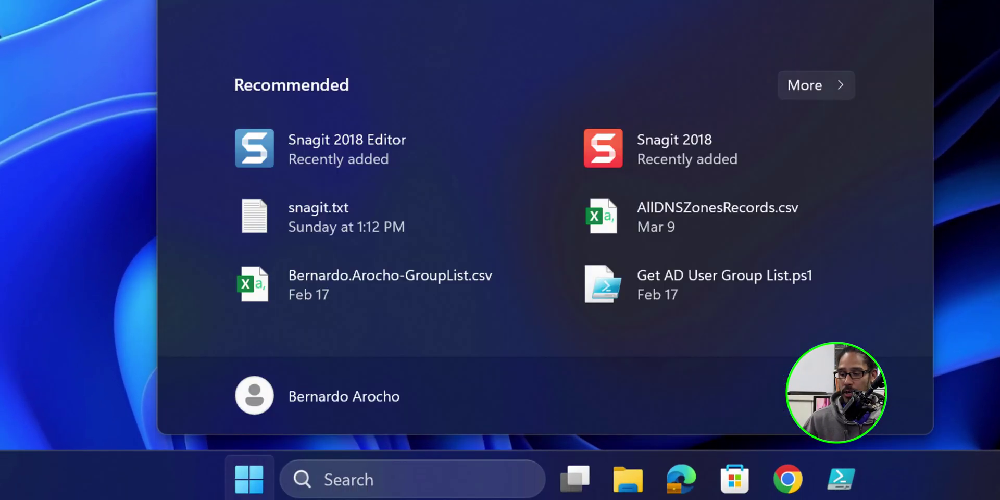
{"action": "type", "text": "cmd"}
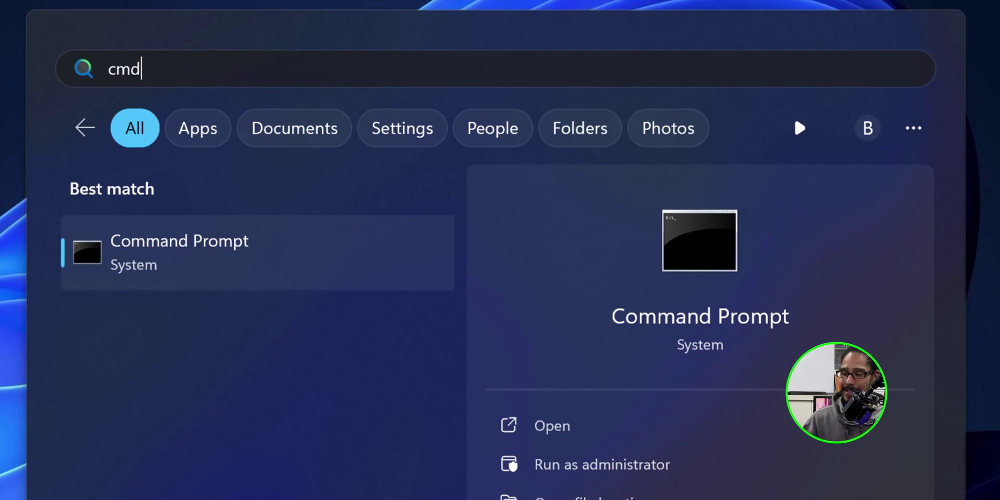
{"action": "key", "text": "ctrl+shift+Return"}
{"action": "key", "text": "alt+y"}
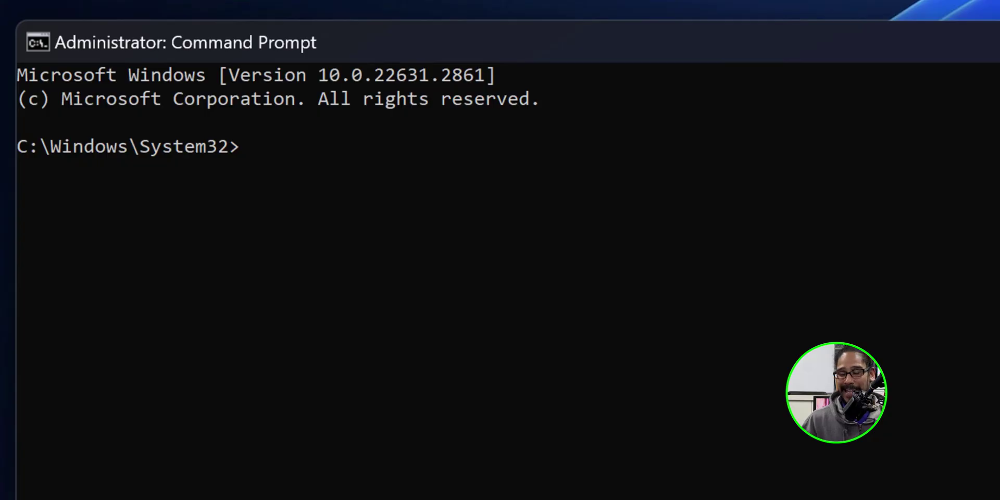
{"action": "type", "text": "GPUpdate /force"}
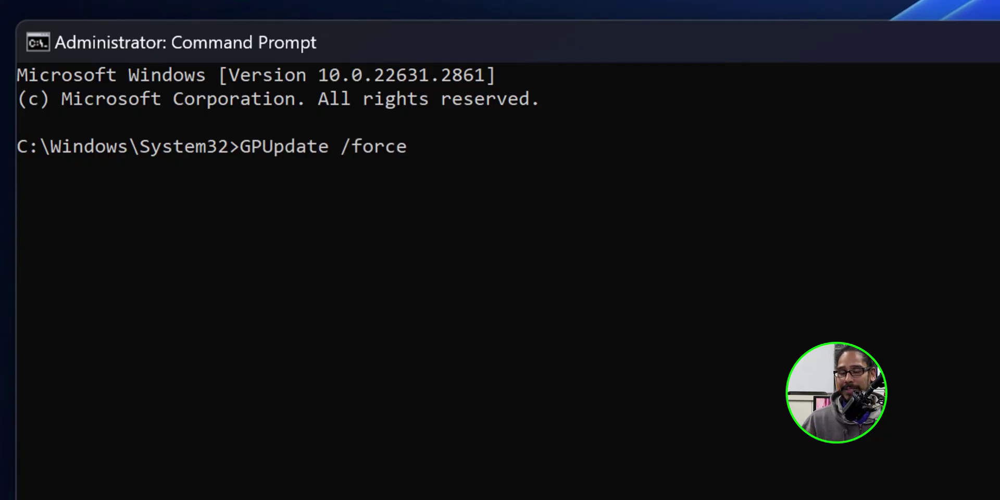
{"action": "key", "text": "Return"}
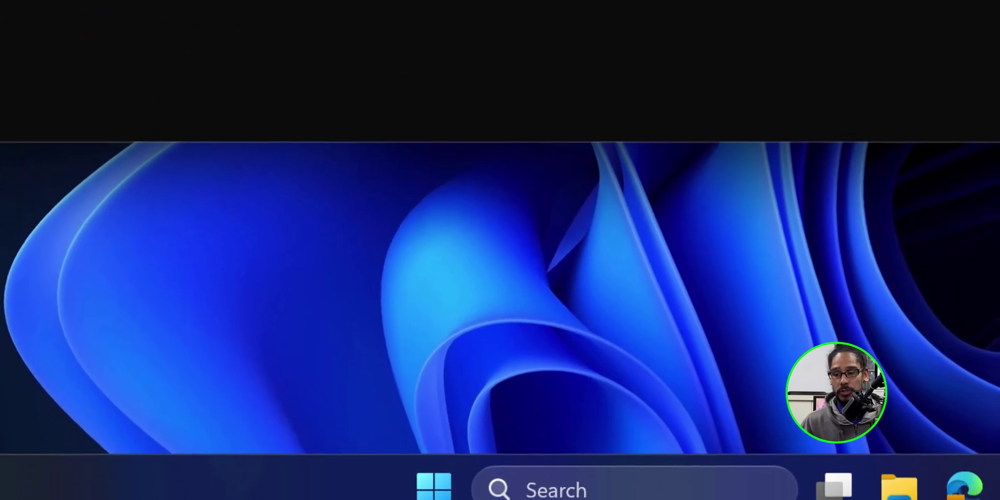
Launch the Microsoft Management Console (mmc) on the client and allow it to make changes.
{"action": "key", "text": "super+x"}
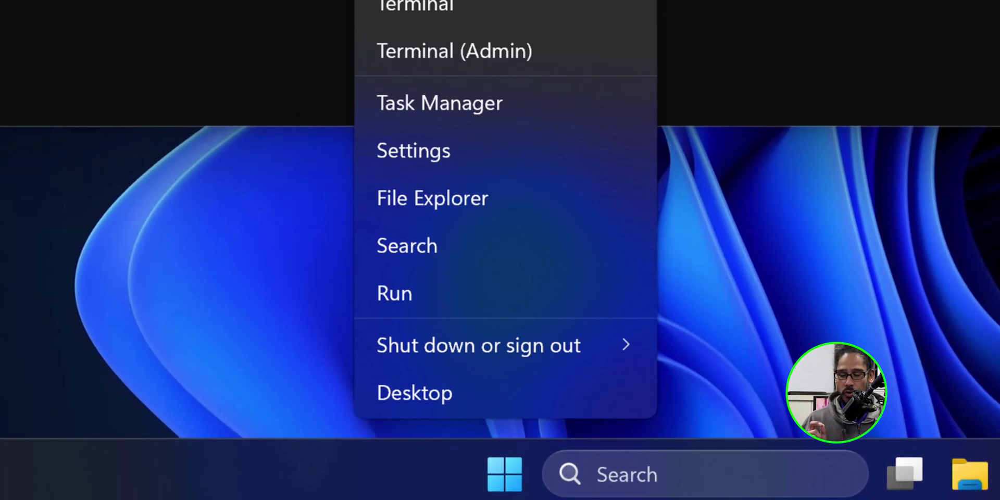
{"action": "type", "text": "r"}
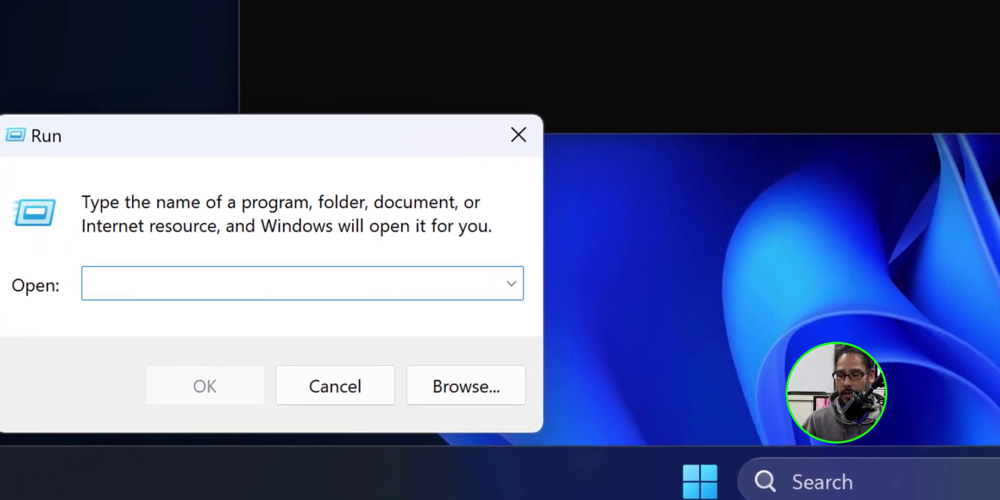
{"action": "type", "text": "mmc"}
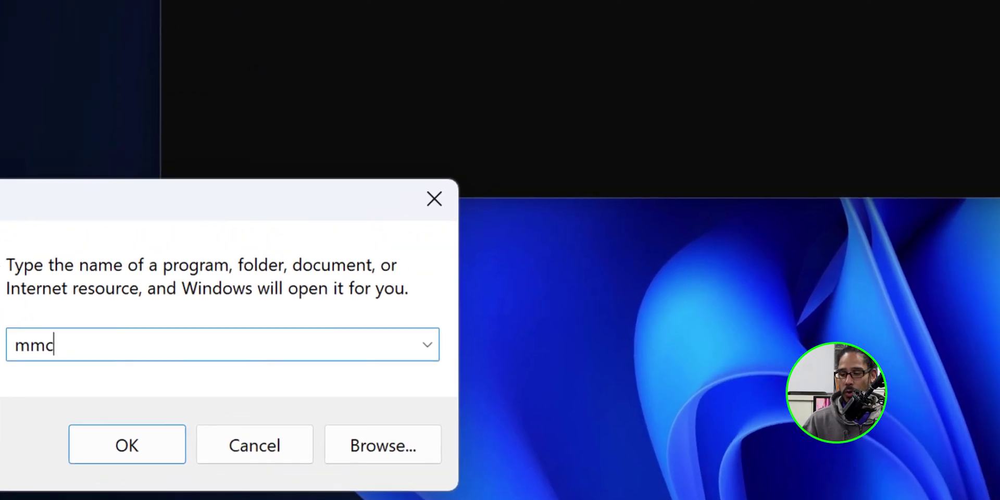
{"action": "key", "text": "Return"}
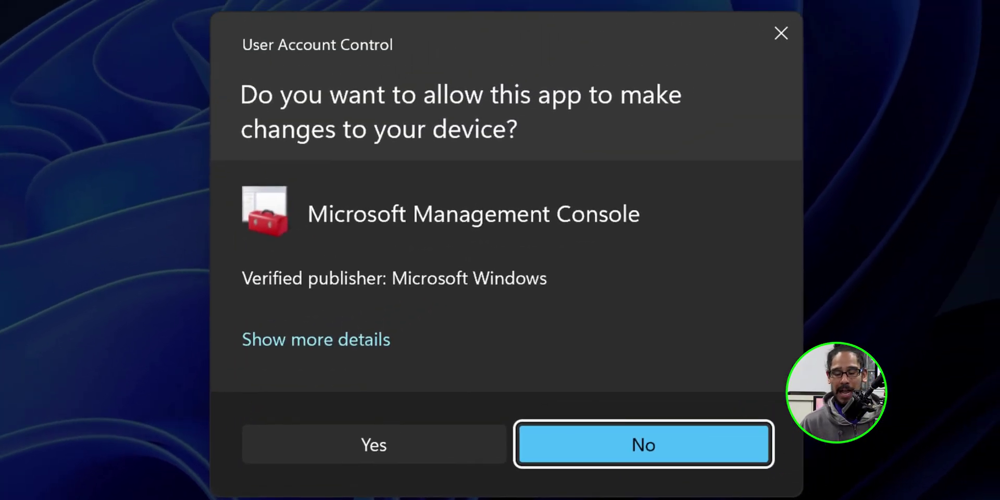
{"action": "key", "text": "alt+y"}
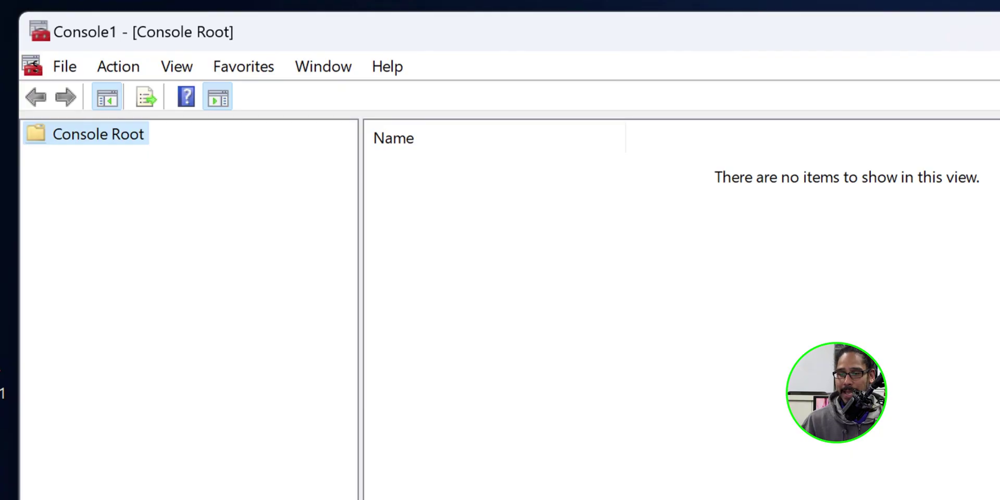
Add the Certificates snap-in to the console for the computer account, managing the local computer.
{"action": "key", "text": "alt+f"}
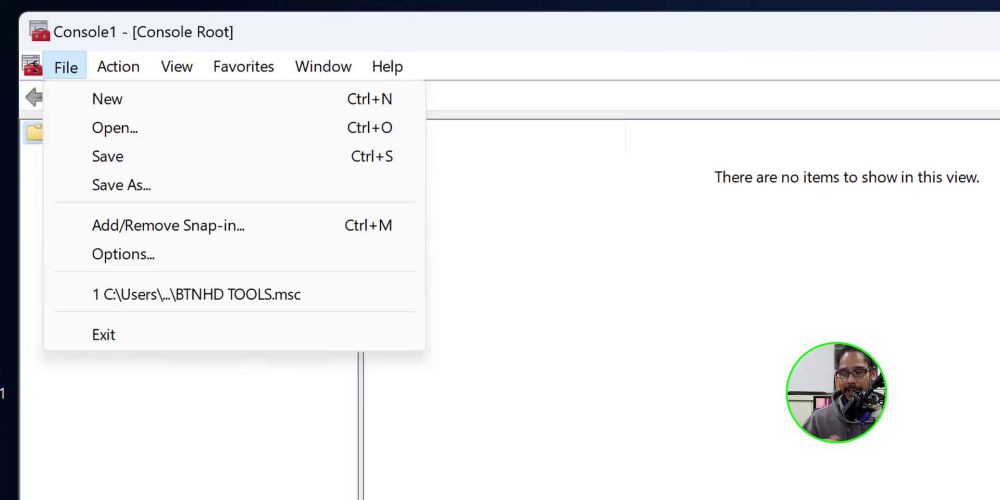
{"action": "key", "text": "m"}
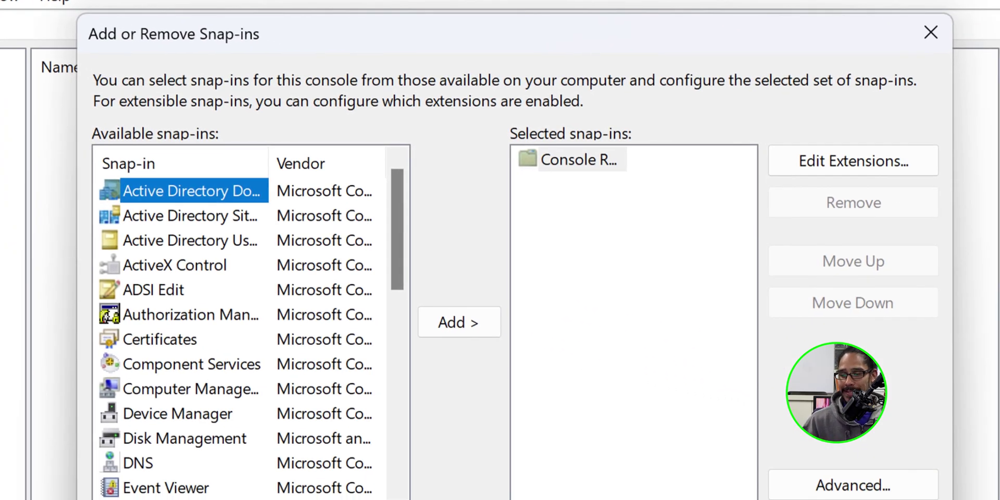
{"action": "key", "text": "c"}
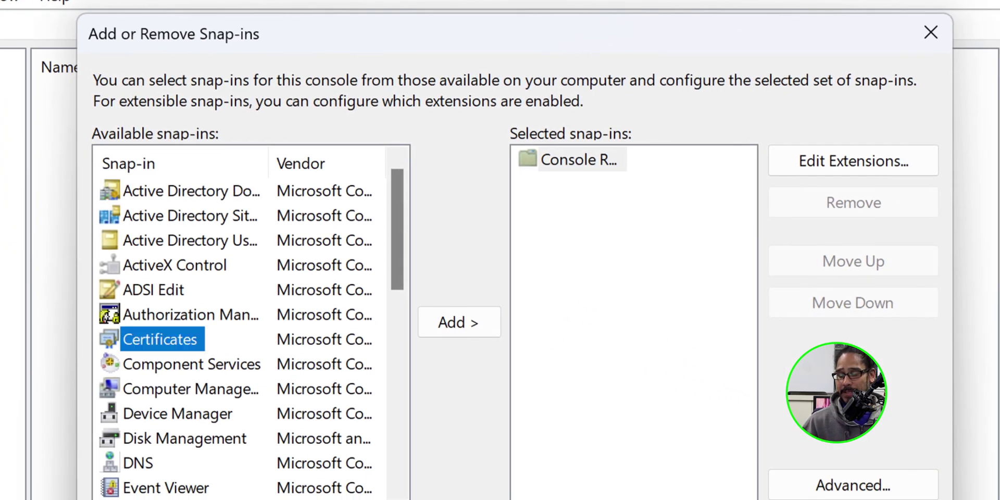
{"action": "key", "text": "alt+a"}
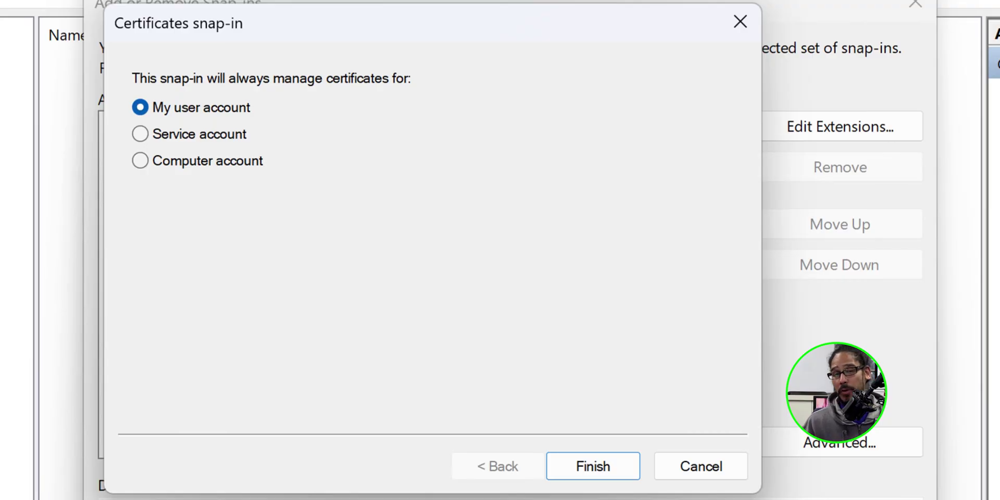
{"action": "key", "text": "alt+c"}
{"action": "key", "text": "Return"}
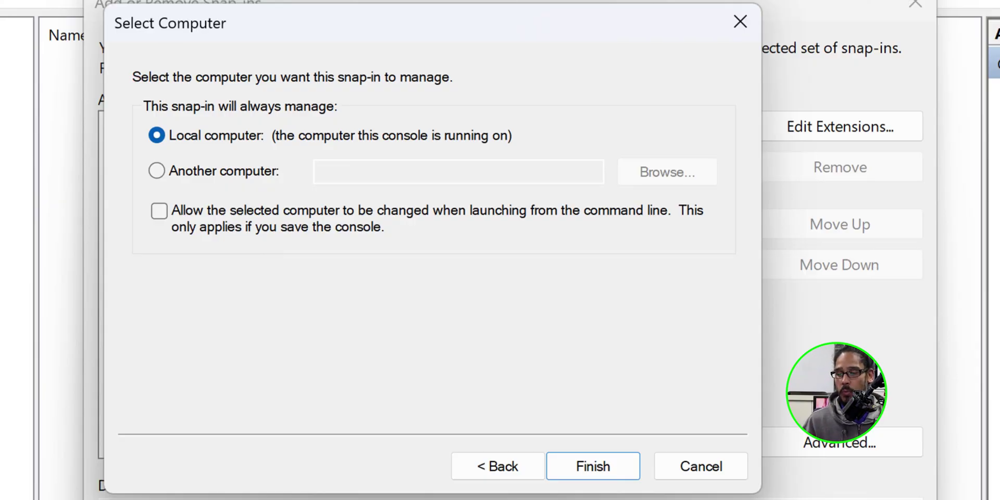
{"action": "key", "text": "Return"}
{"action": "key", "text": "Return"}
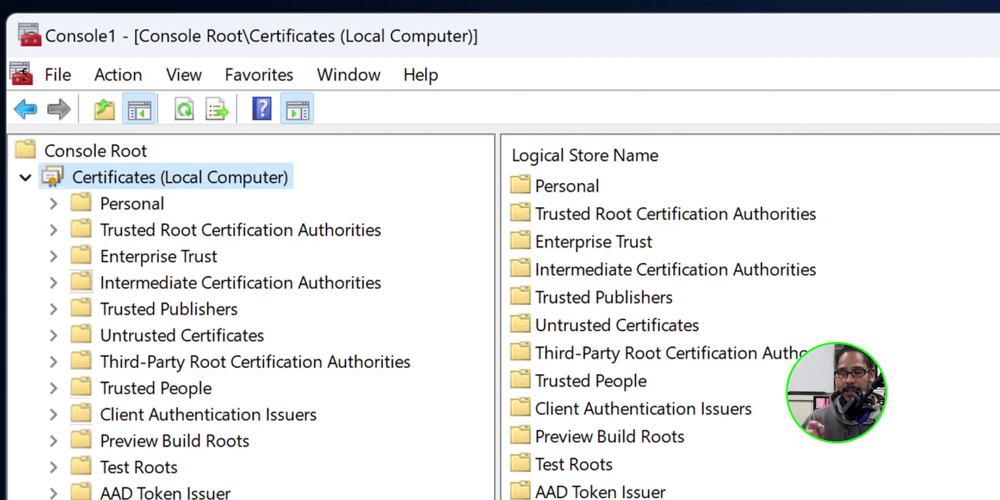
Open the ROOTCA-CA certificate in the local computer's Trusted Root Certification Authorities store and check its validity dates.
{"action": "double_click", "coordinate": [240, 229]}
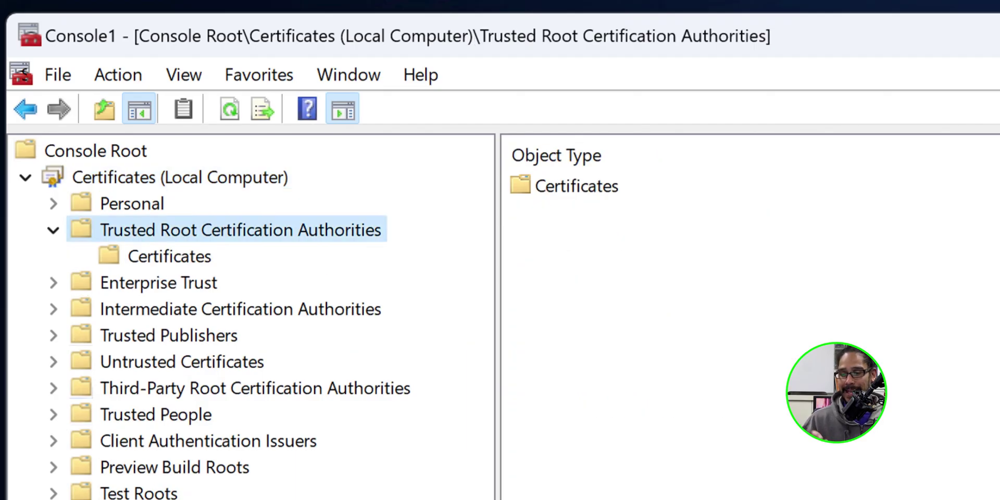
{"action": "left_click", "coordinate": [169, 255]}
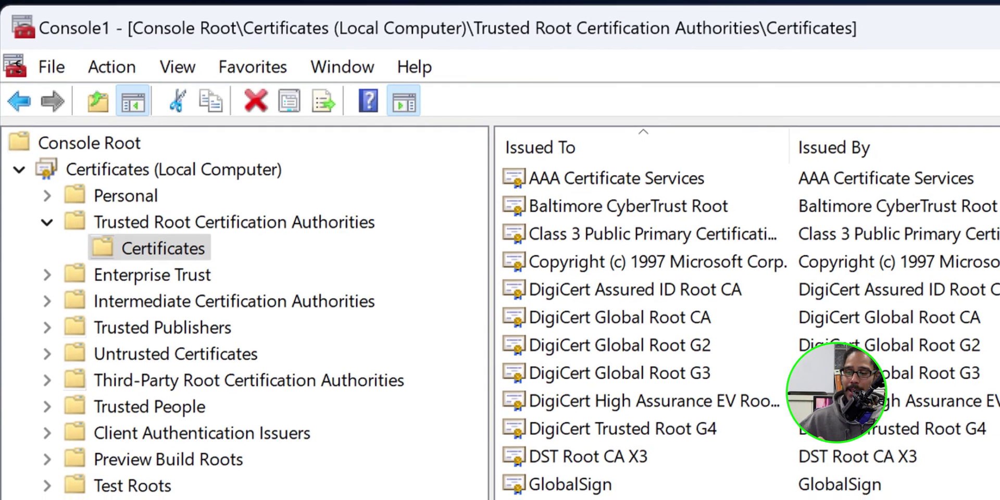
{"action": "scroll", "coordinate": [749, 312], "scroll_direction": "down", "scroll_amount": 2}
{"action": "left_click", "coordinate": [299, 475]}
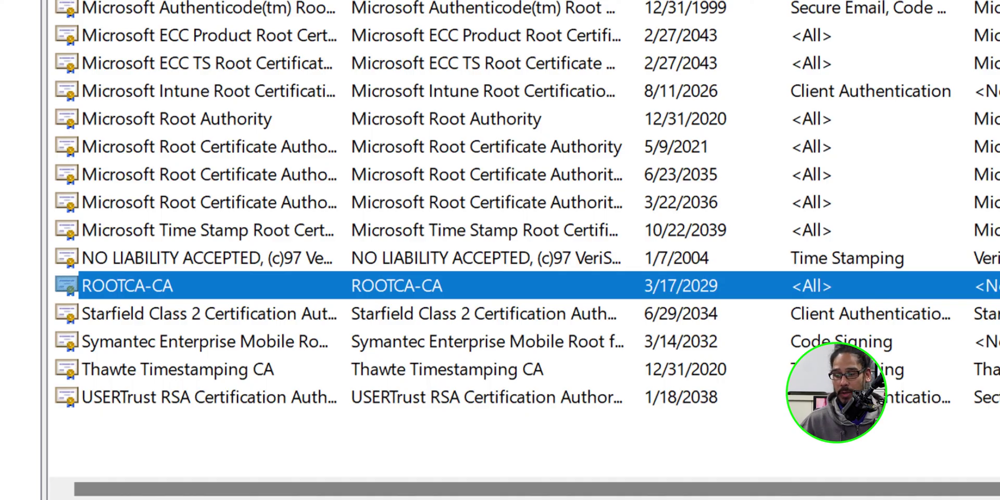
{"action": "key", "text": "Return"}
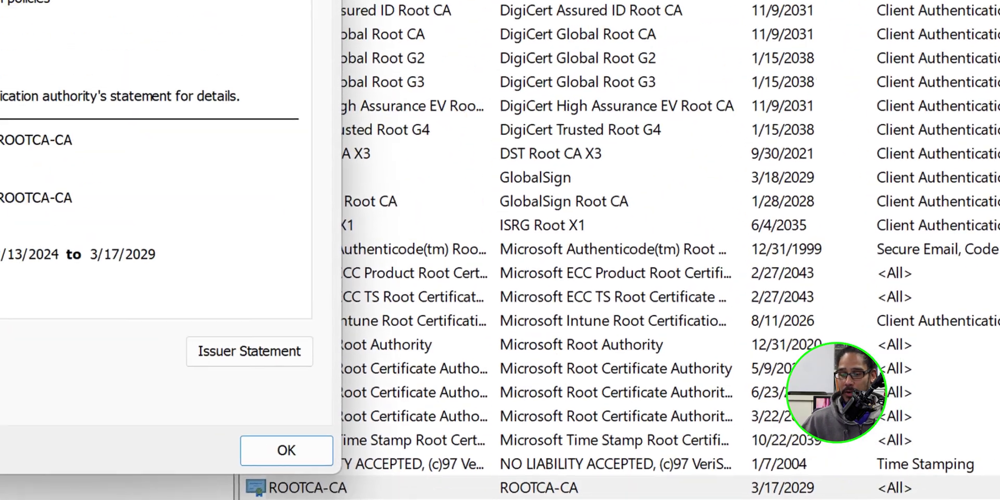